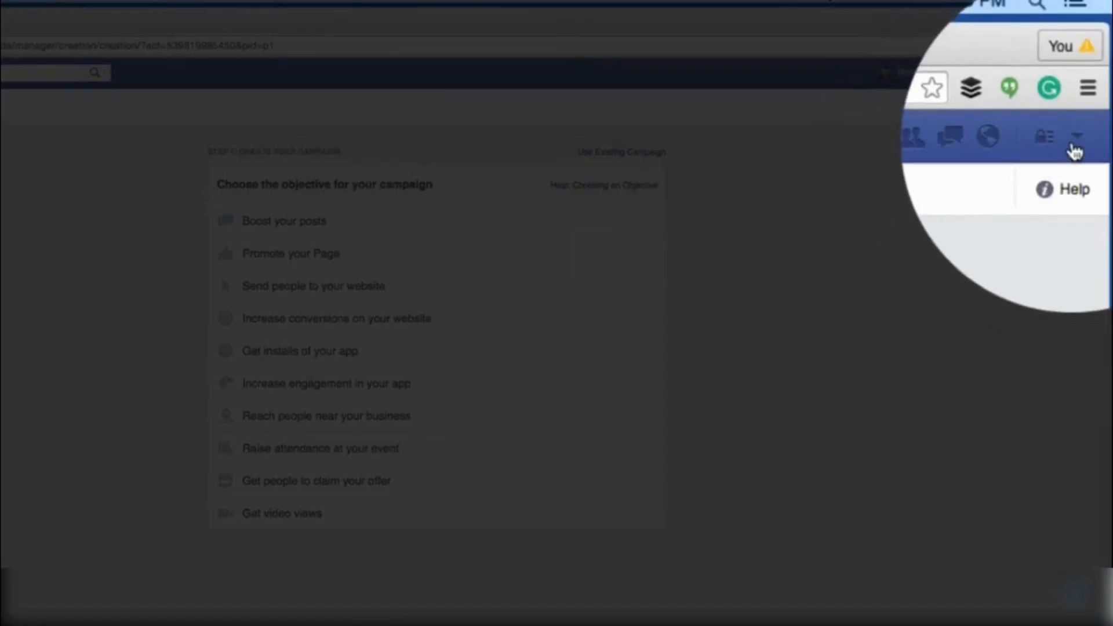
- Look through the account options for creating and managing pages, groups and ads
left_click(1078, 139)
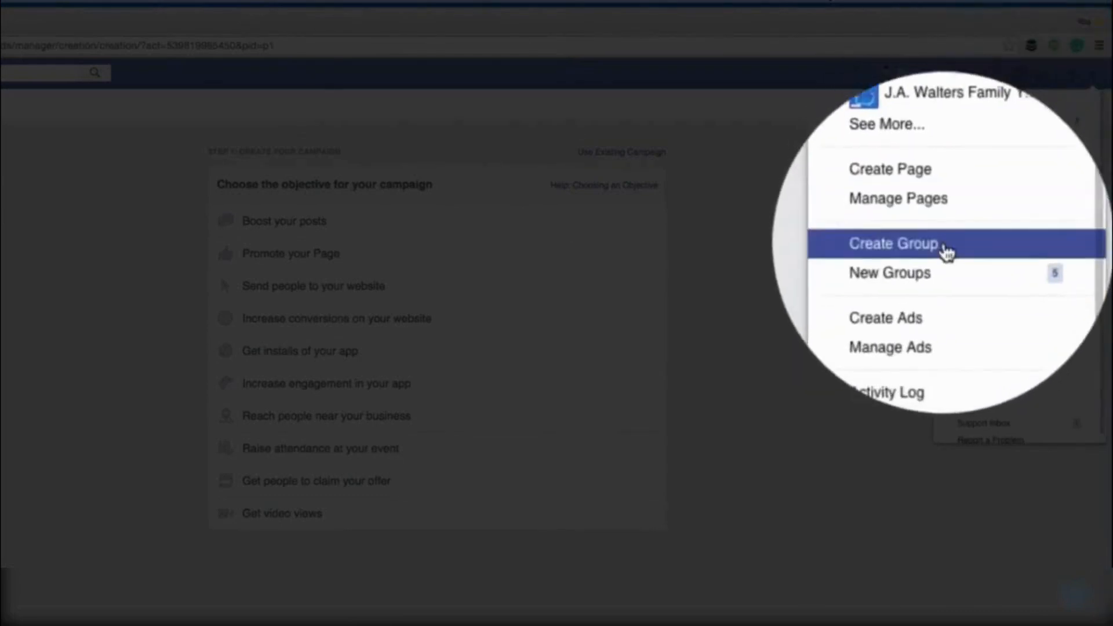
left_click(944, 290)
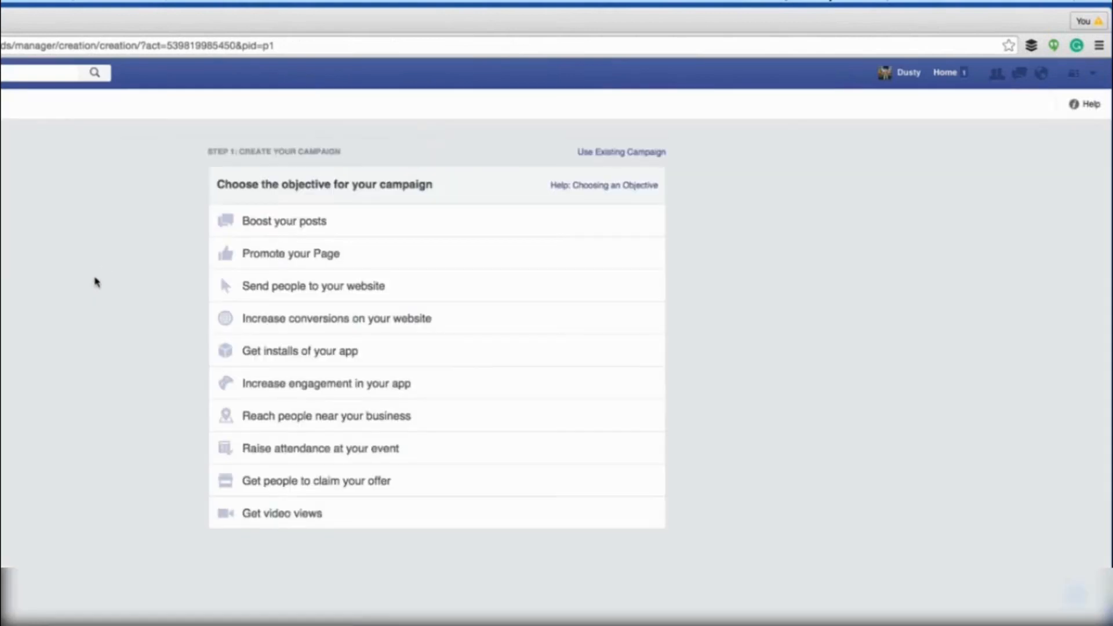
- Examine the campaign objectives for event attendance, reaching people near the business, and video views
mouse_move(430, 226)
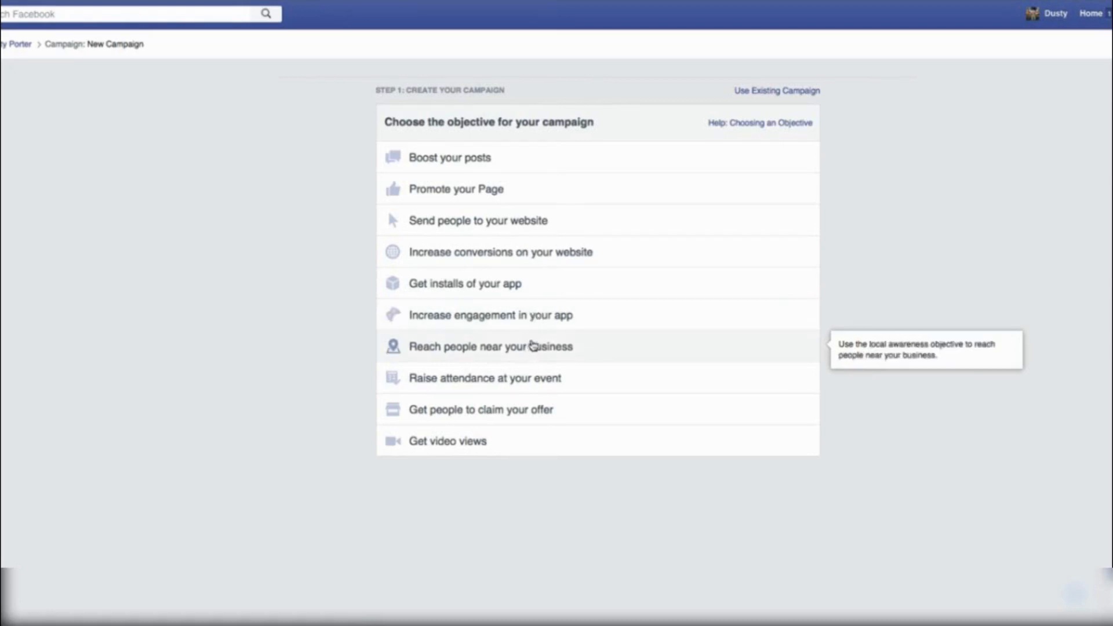
left_click(645, 374)
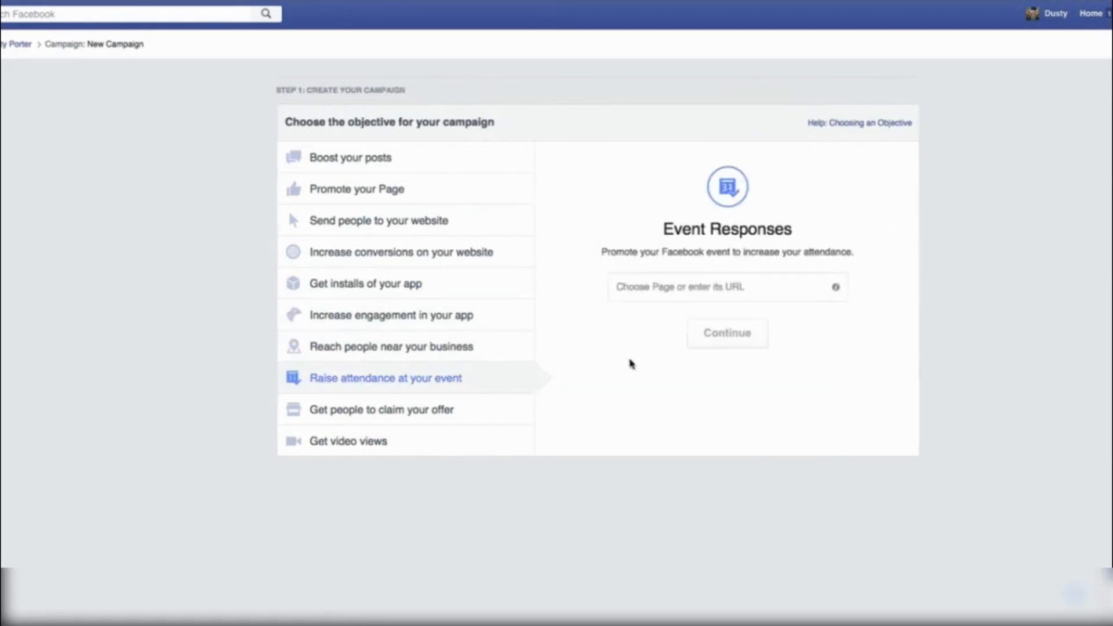
left_click(490, 347)
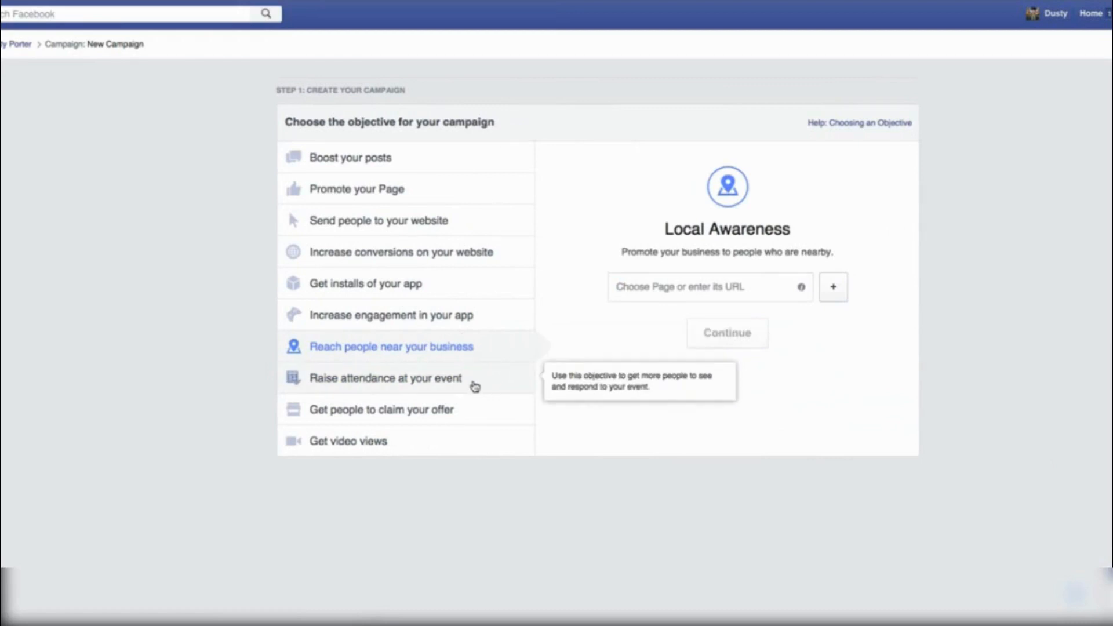
left_click(476, 387)
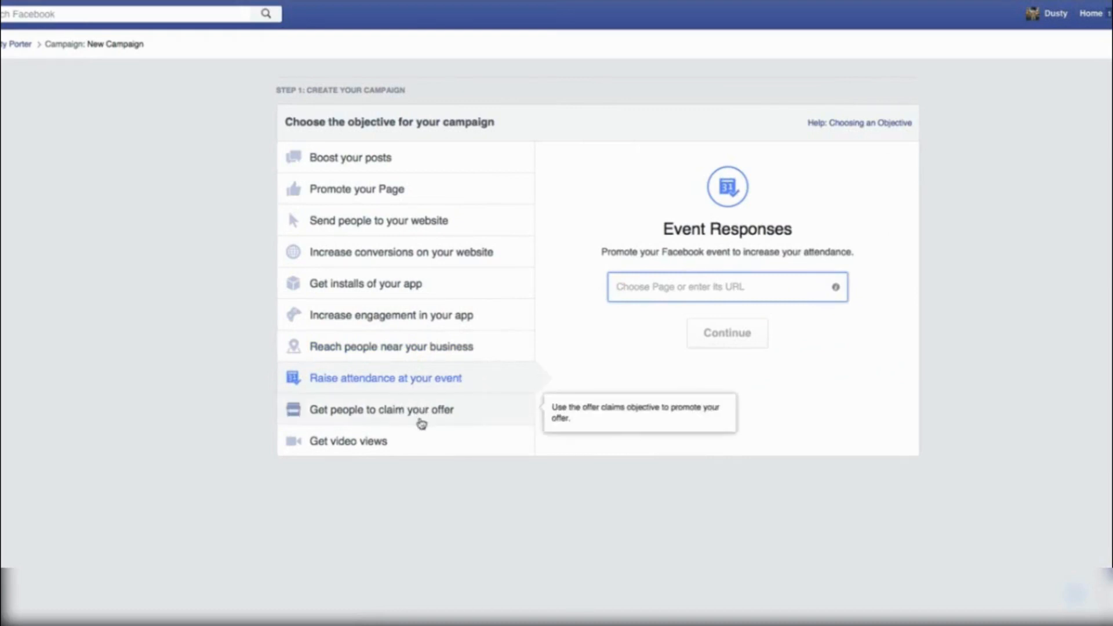
left_click(421, 443)
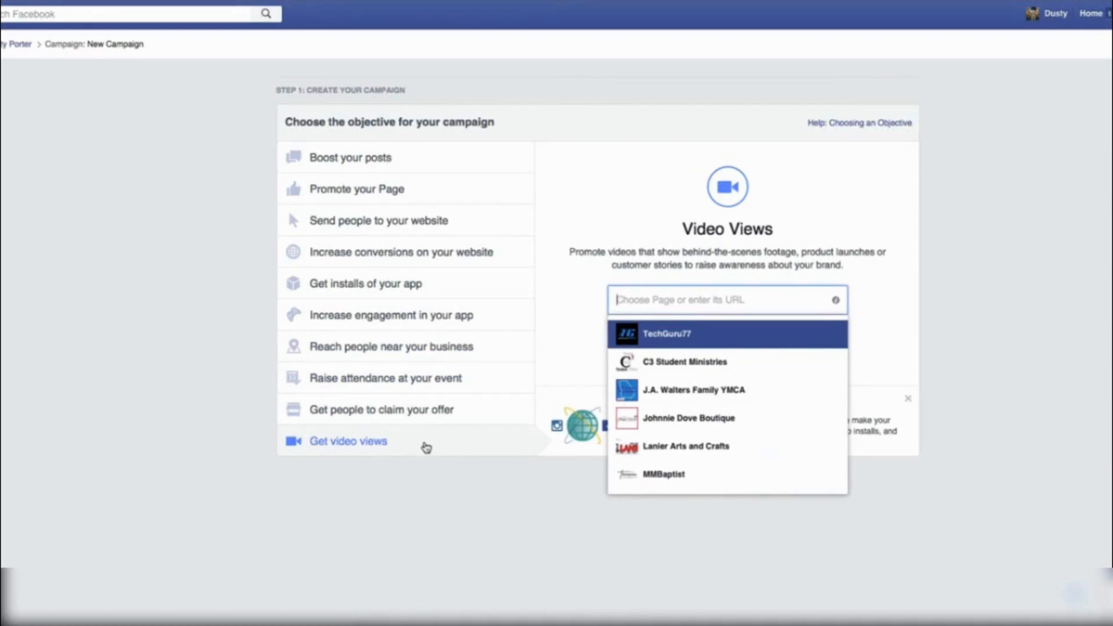
- Choose the Boost your posts objective for the TechGuru77 page with the Star Wars theme Google Apps video post
left_click(396, 166)
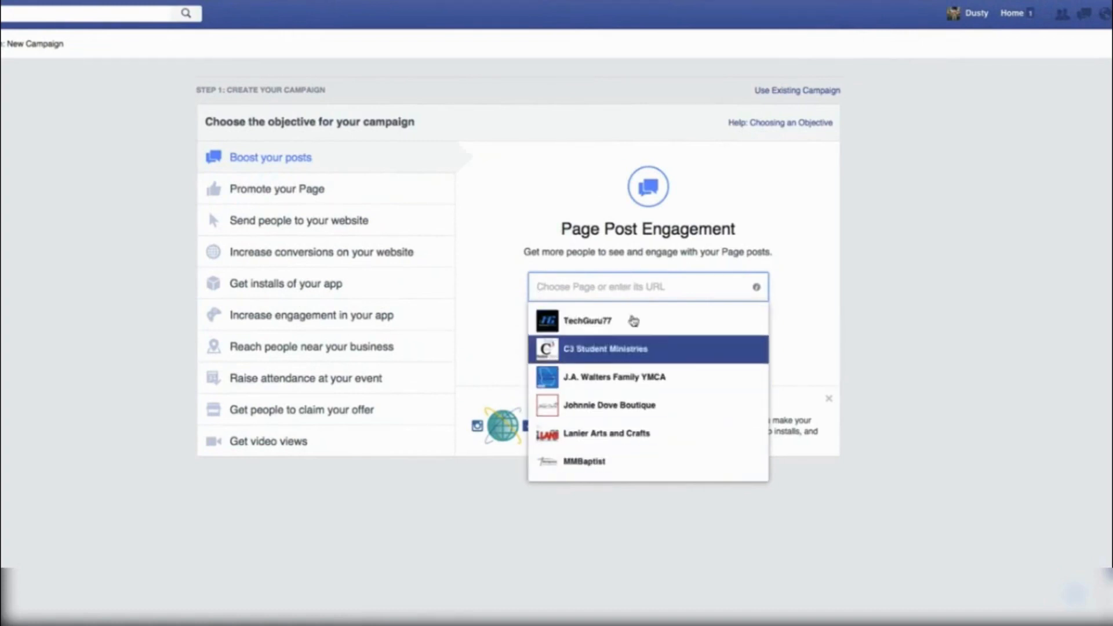
left_click(652, 320)
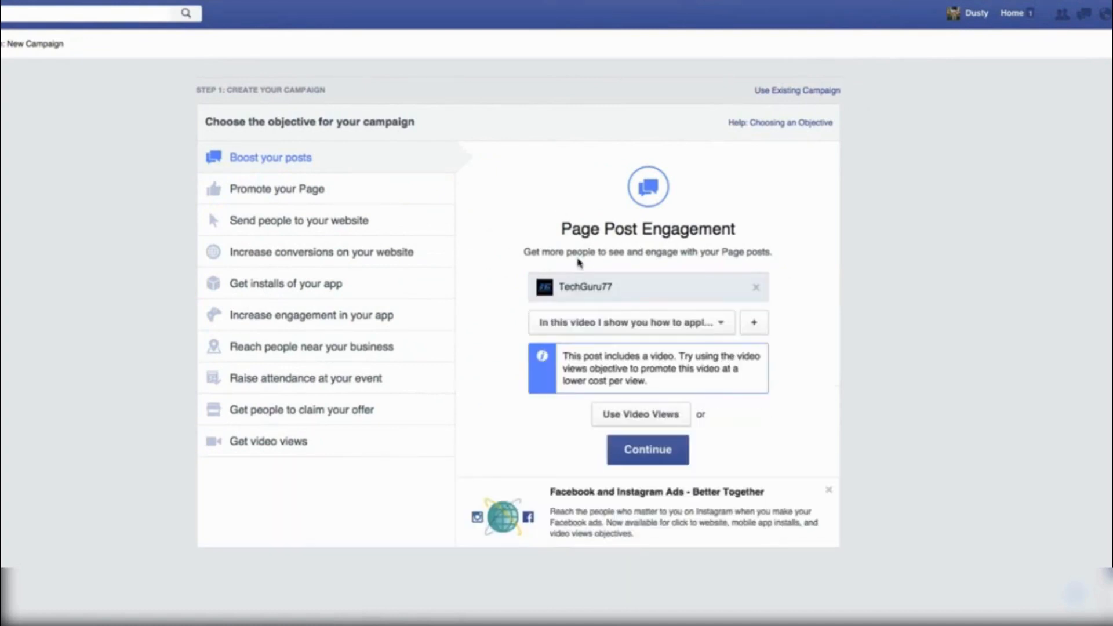
left_click(721, 323)
scroll(712, 458, "down", 3)
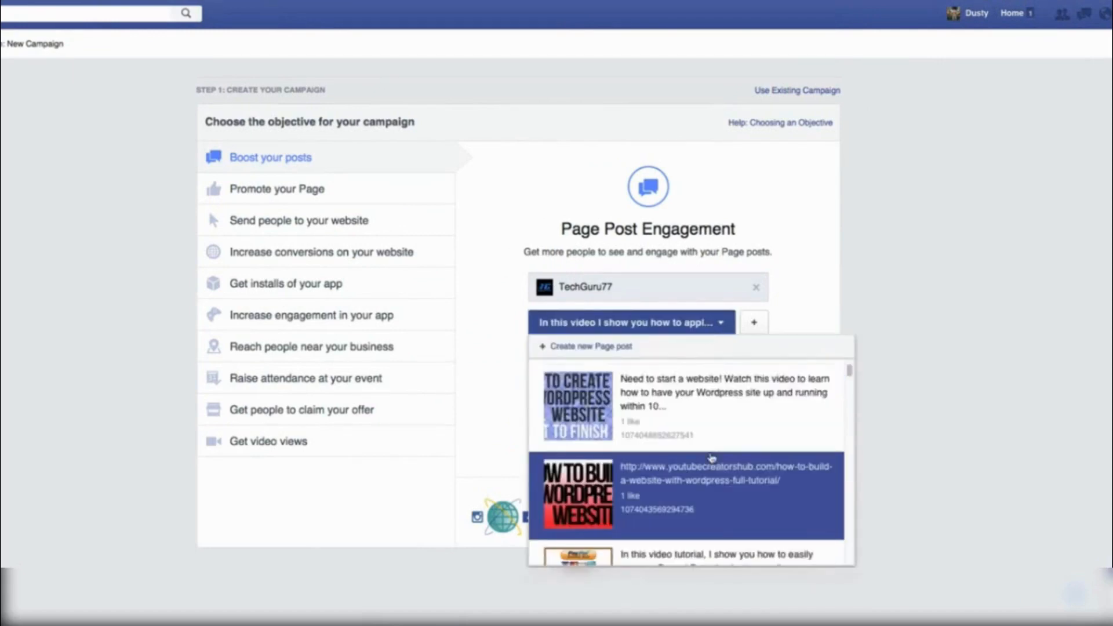
scroll(712, 458, "down", 5)
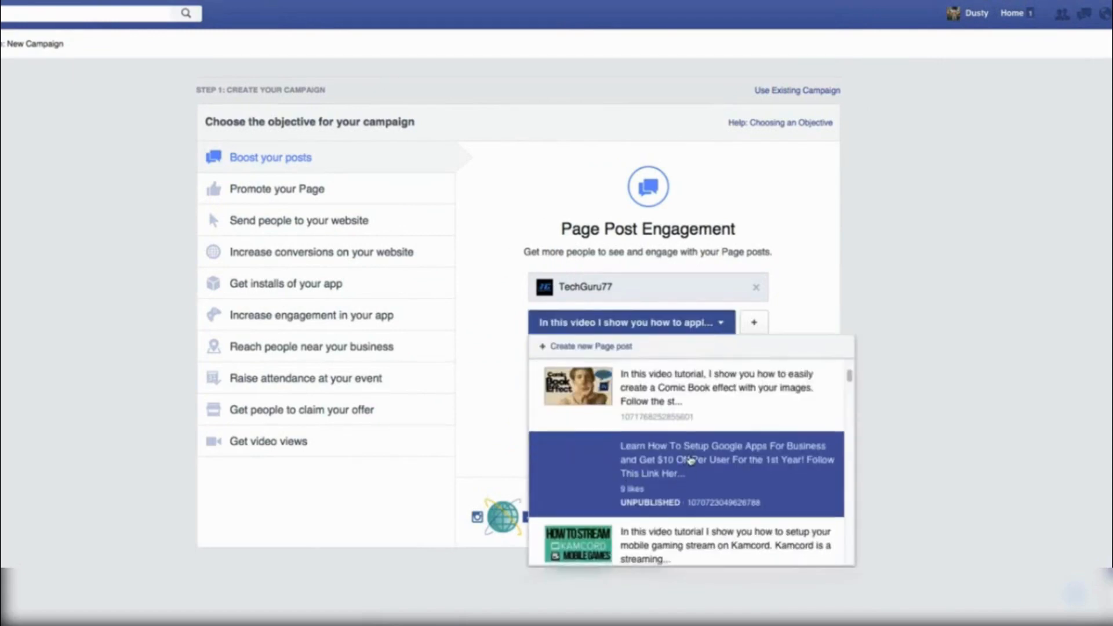
scroll(690, 461, "down", 3)
scroll(689, 453, "up", 15)
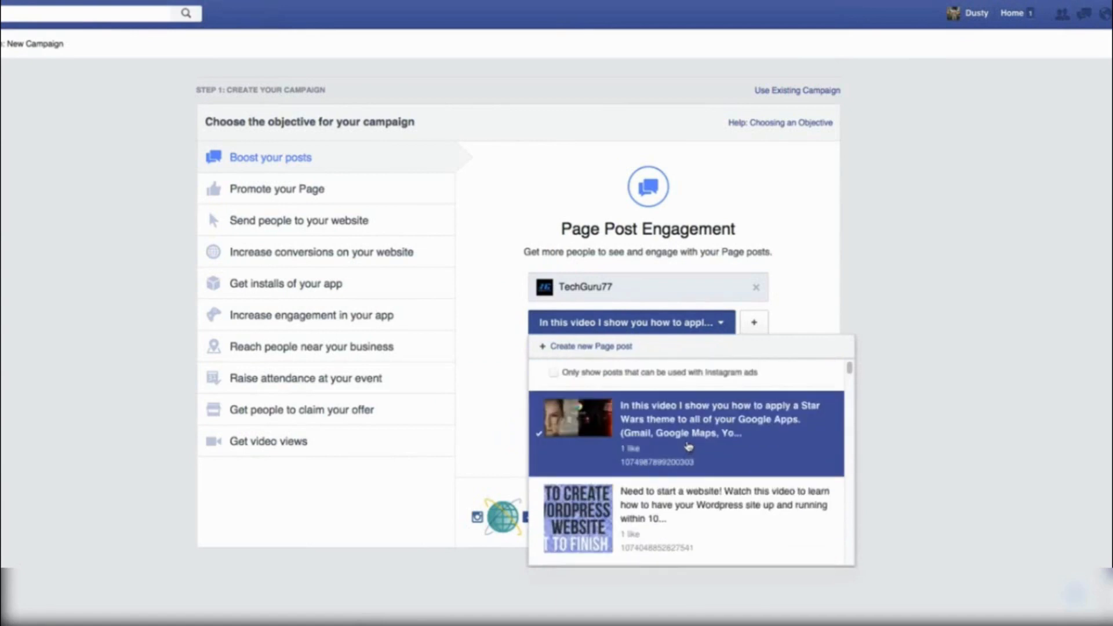
left_click(686, 434)
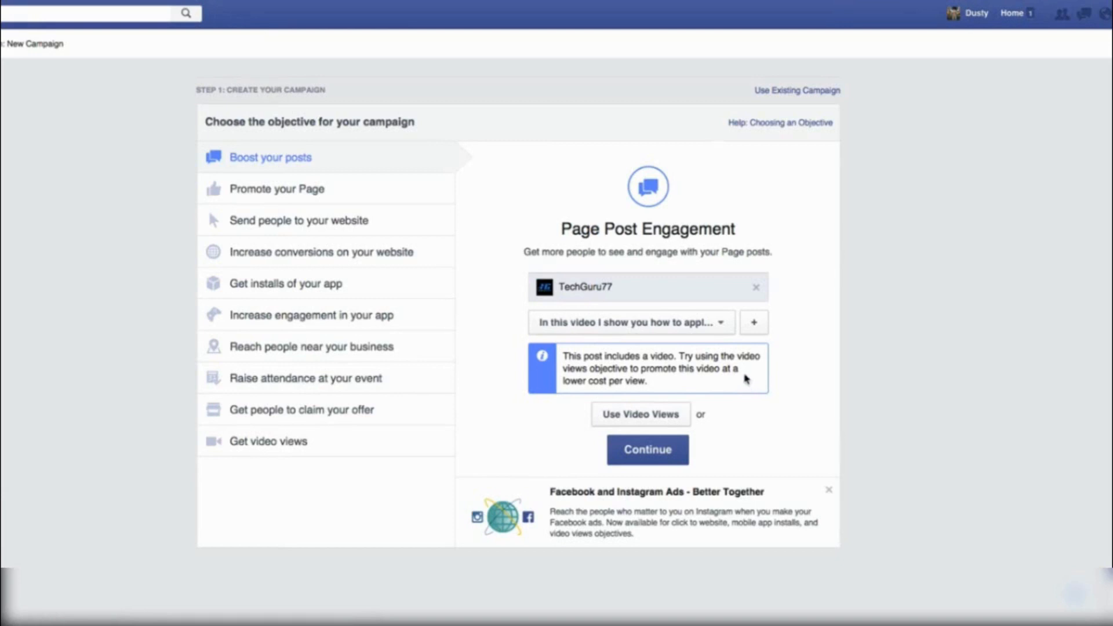
- View the form for creating a new page post and close it without saving
left_click(722, 323)
left_click(666, 415)
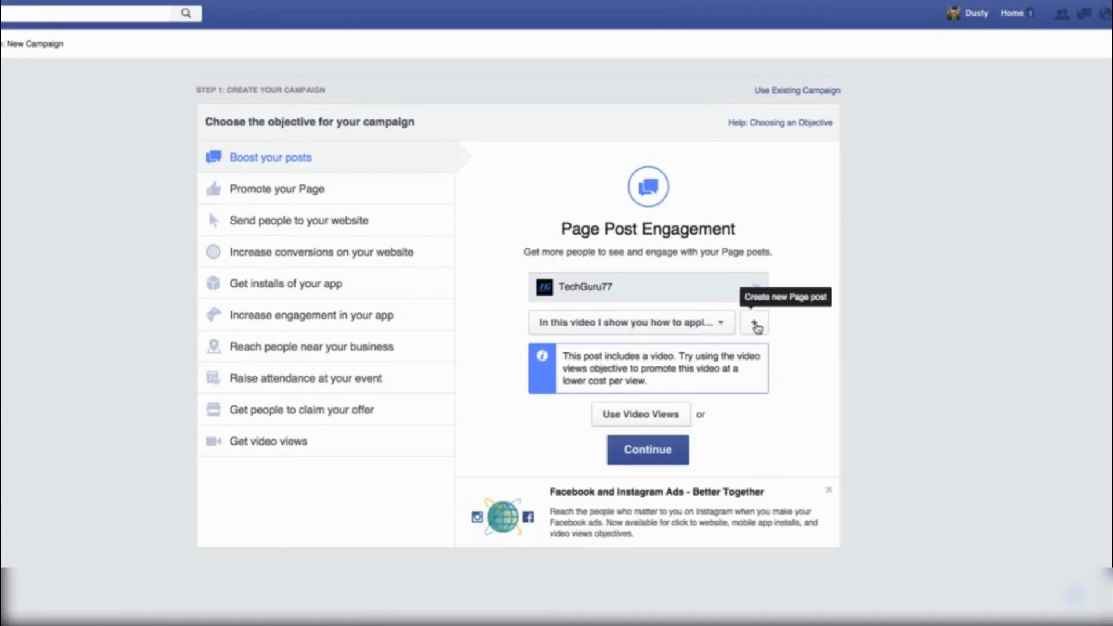
left_click(755, 326)
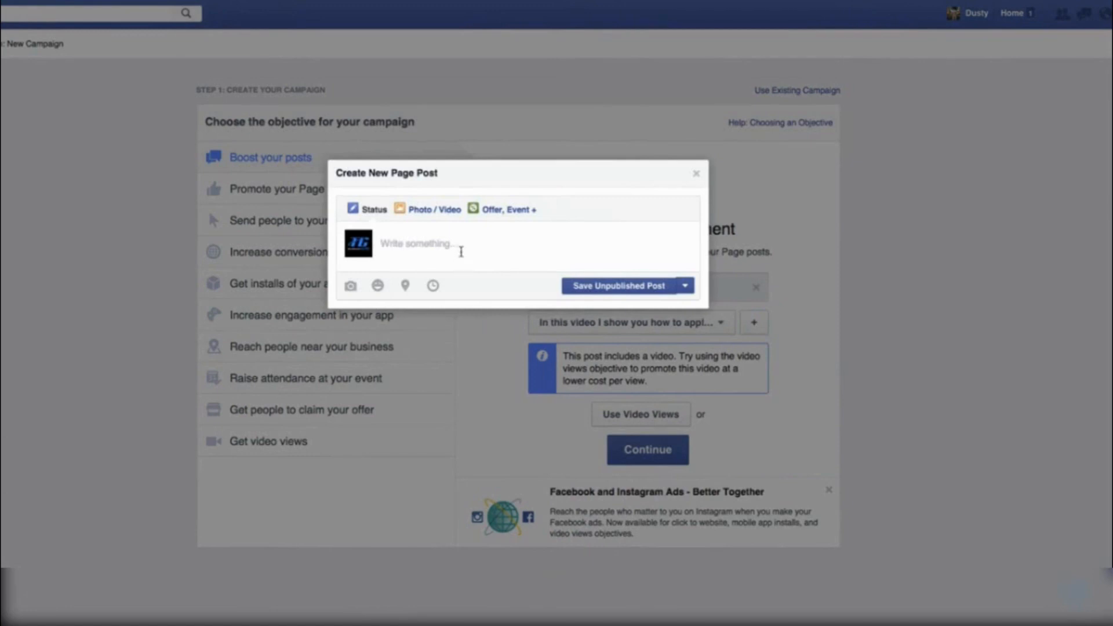
left_click(696, 174)
- Select the Star Wars theme video post for the campaign and continue to the ad set
left_click(724, 329)
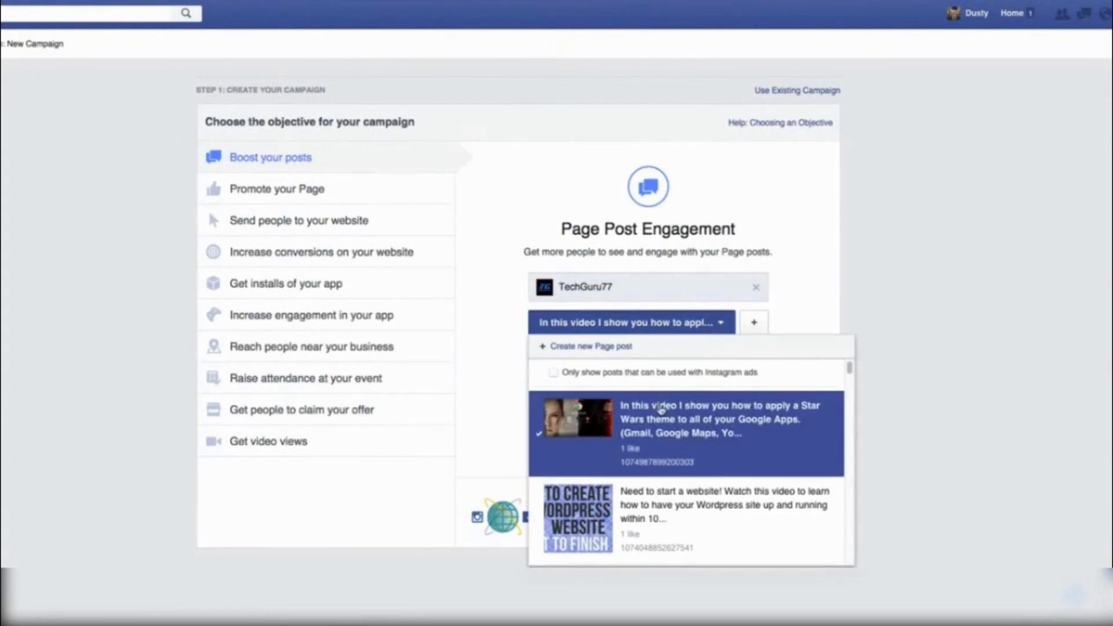
left_click(641, 434)
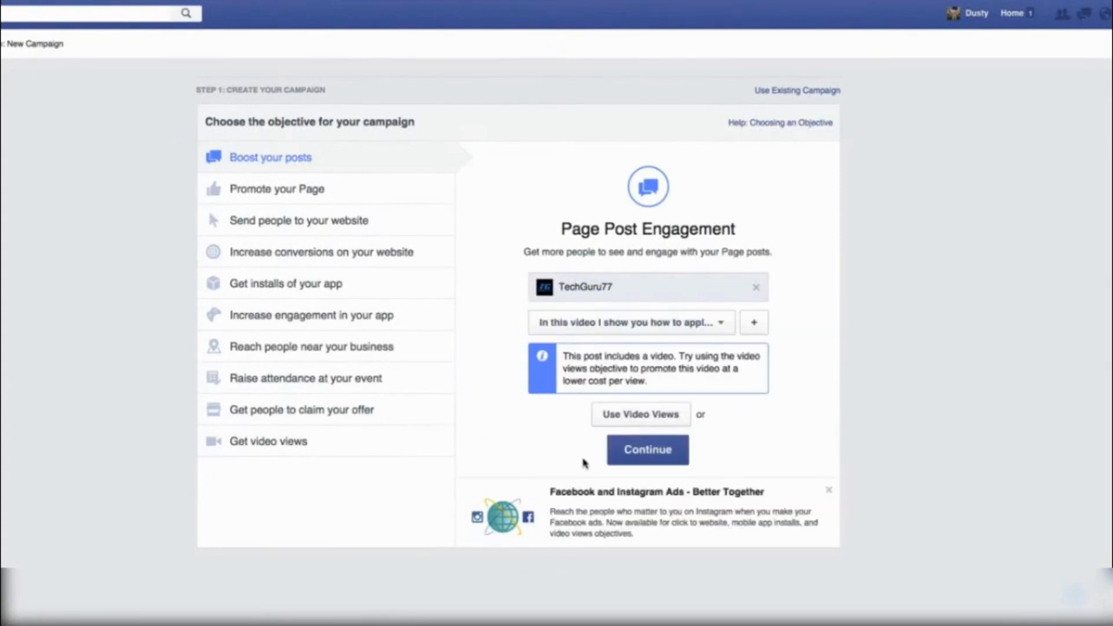
left_click(655, 460)
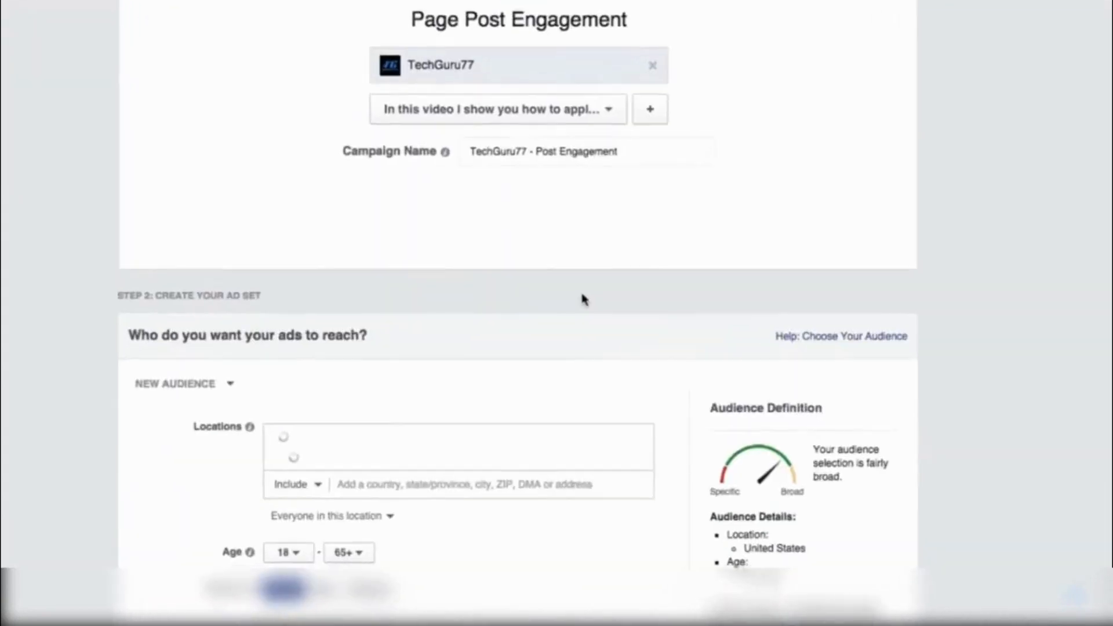
- Set the audience location to ZIP code 30554 in Lula, Georgia
scroll(564, 240, "down", 2)
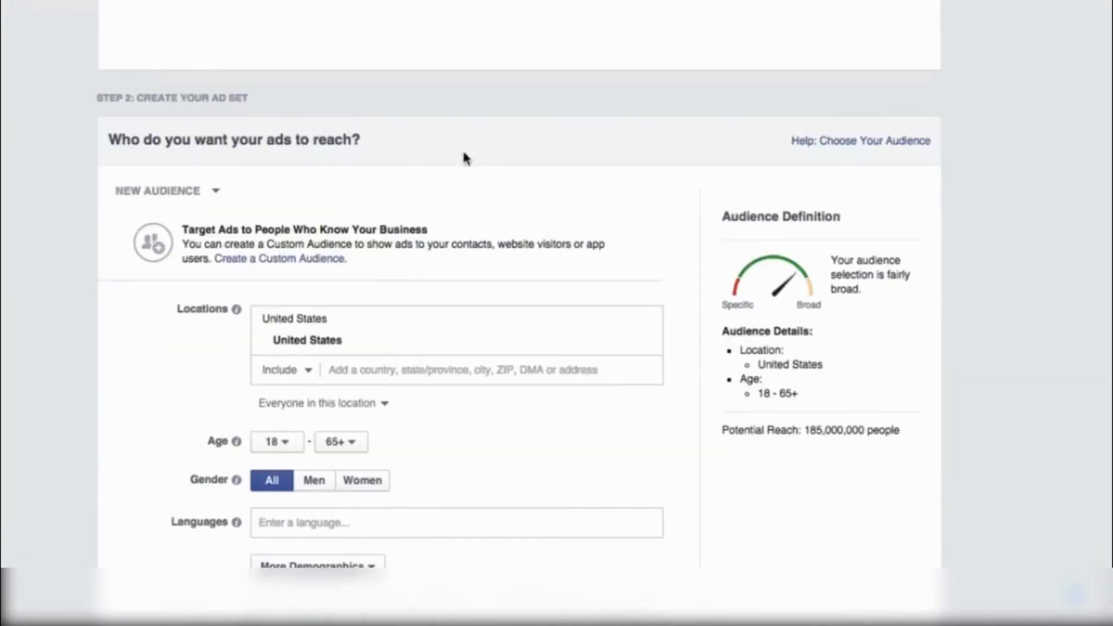
scroll(521, 220, "down", 2)
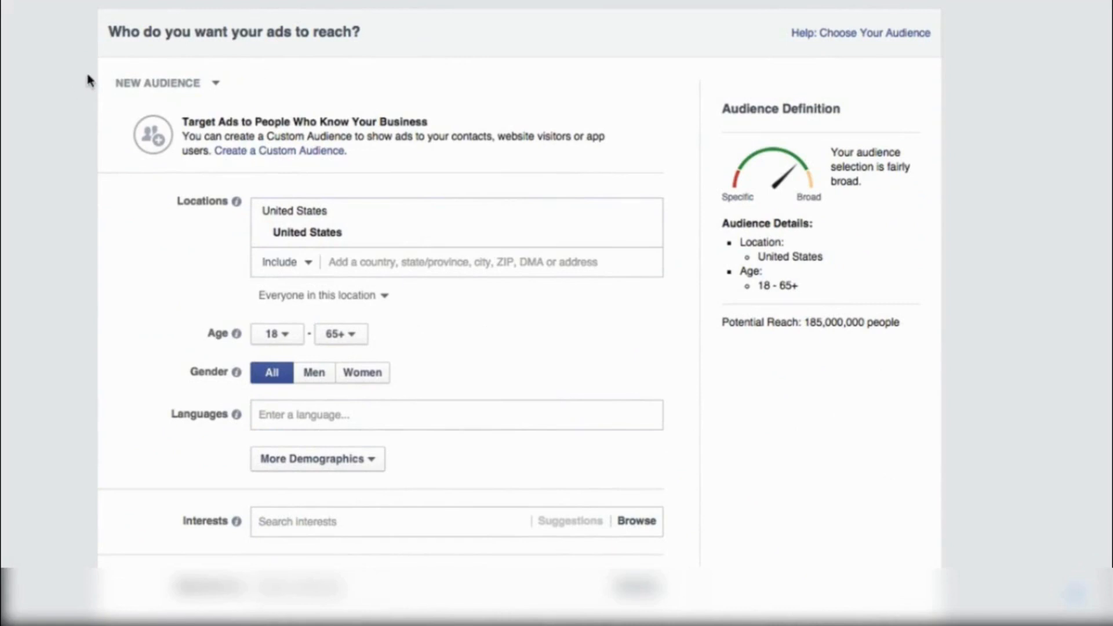
scroll(67, 107, "down", 3)
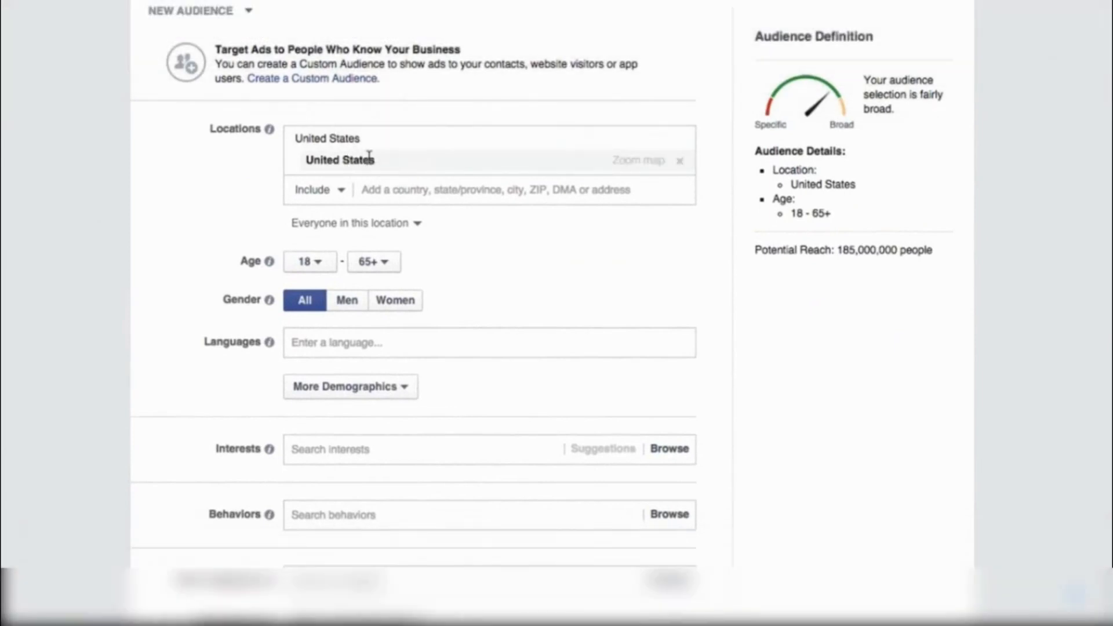
left_click(372, 194)
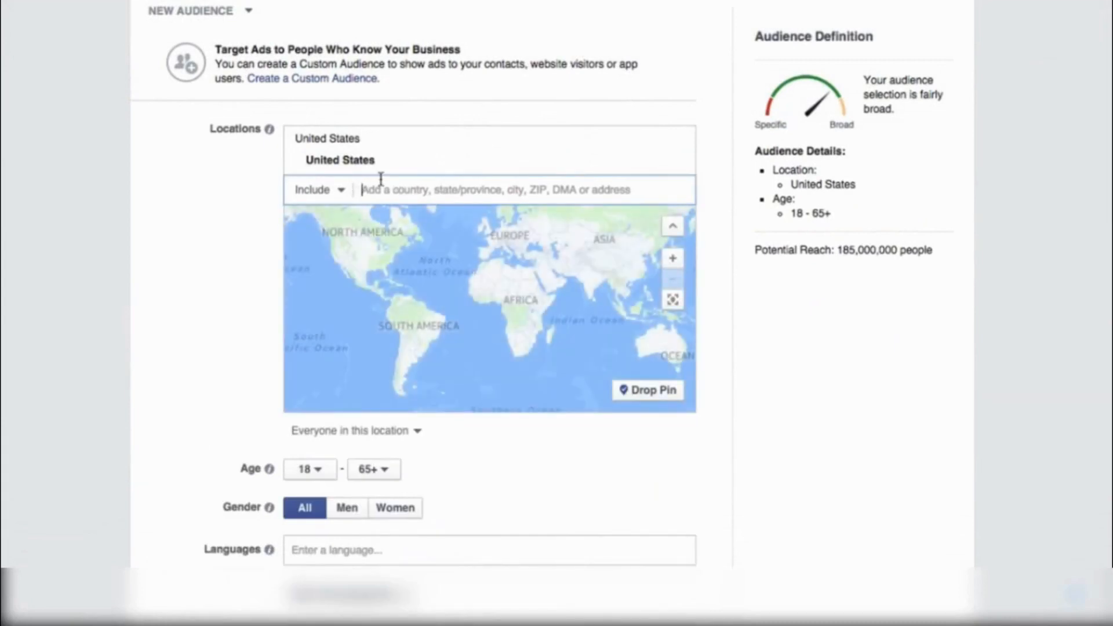
type("30554")
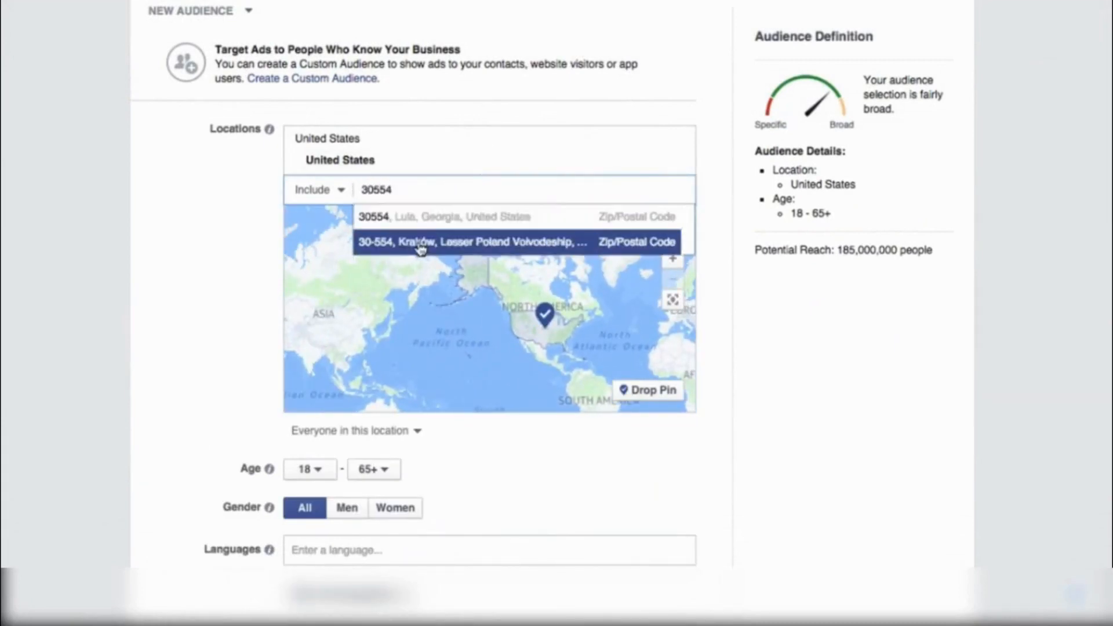
left_click(424, 223)
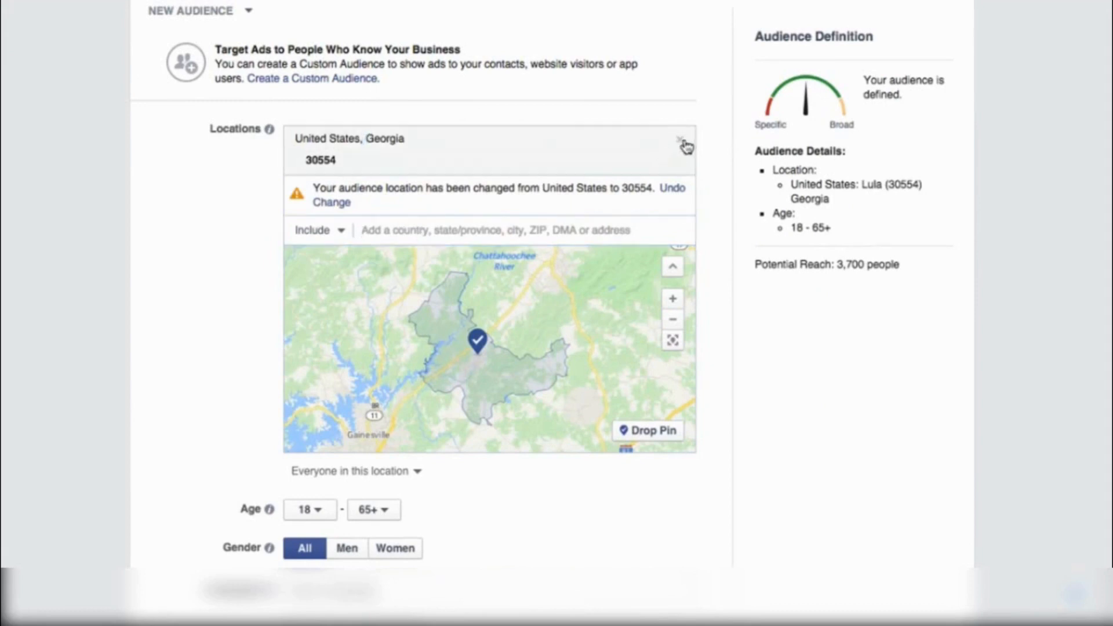
- Replace the ZIP code in the audience locations with the country United States
left_click(680, 142)
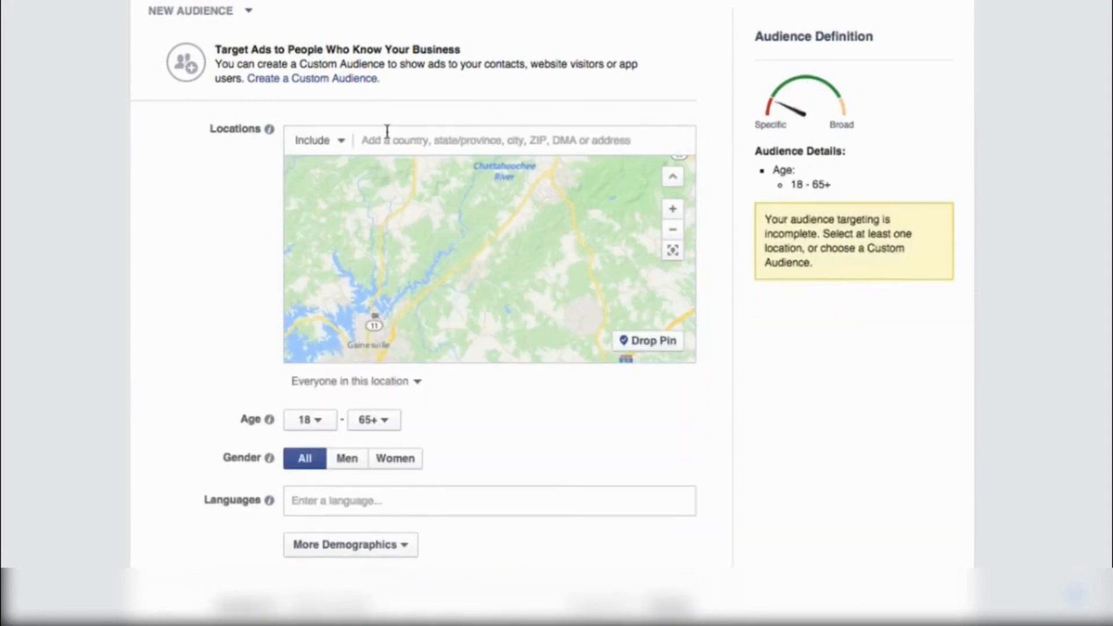
left_click(366, 140)
type("unite")
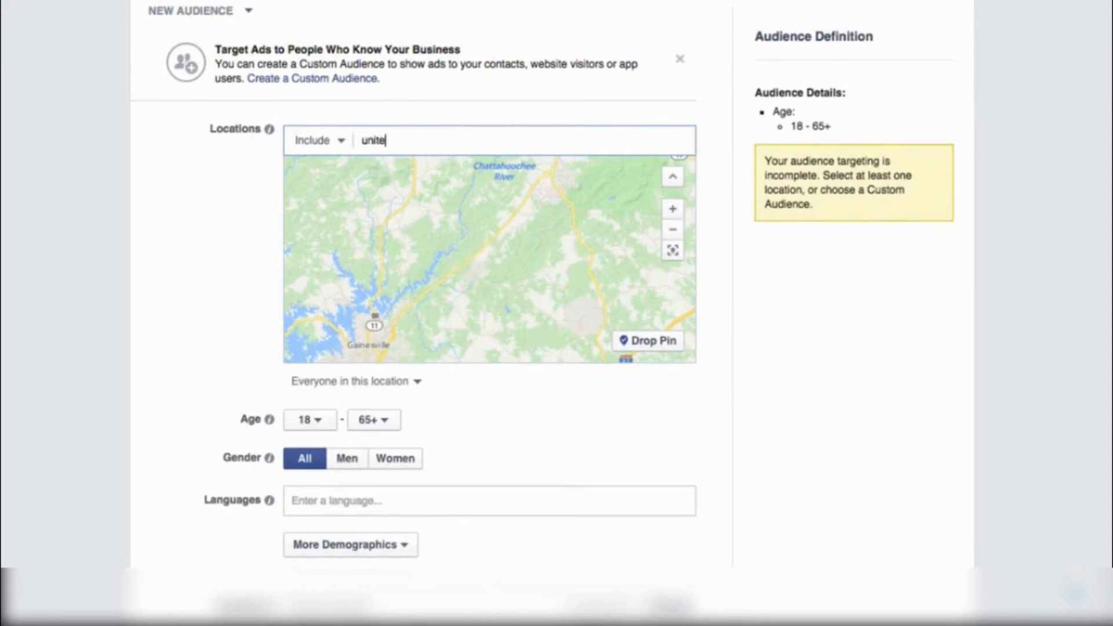
type("d")
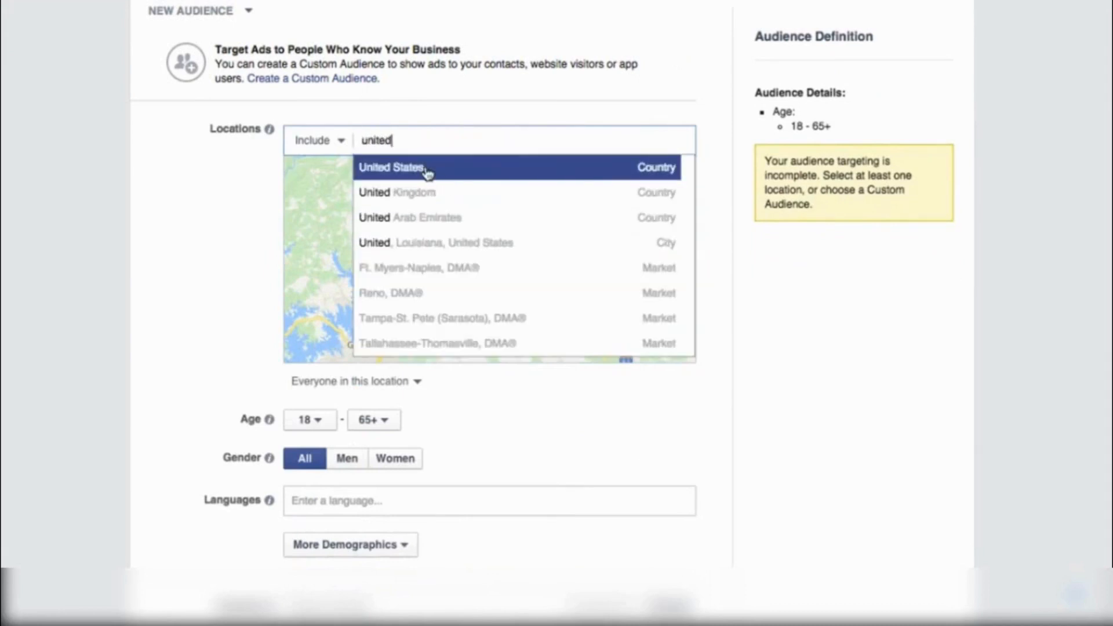
left_click(422, 167)
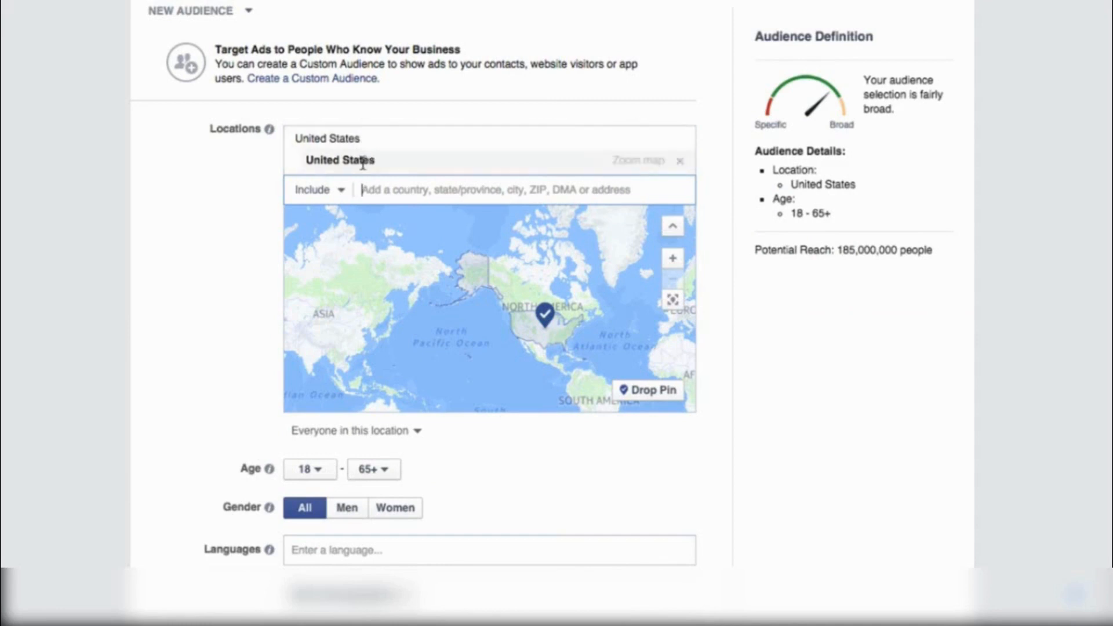
- Set the audience's minimum age to 24
scroll(166, 318, "down", 4)
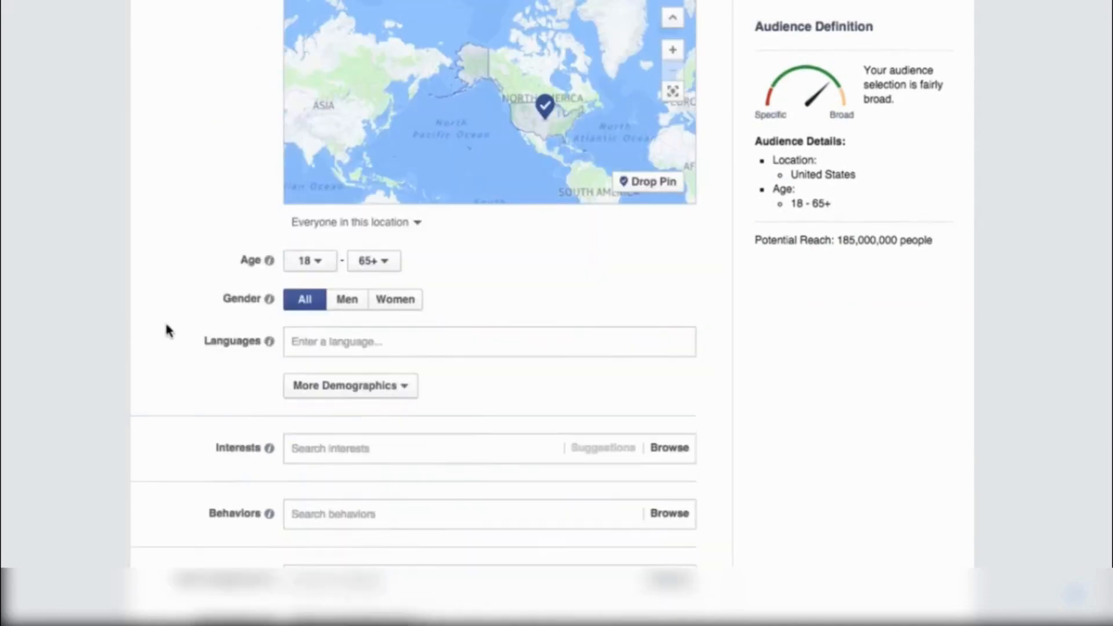
left_click(330, 267)
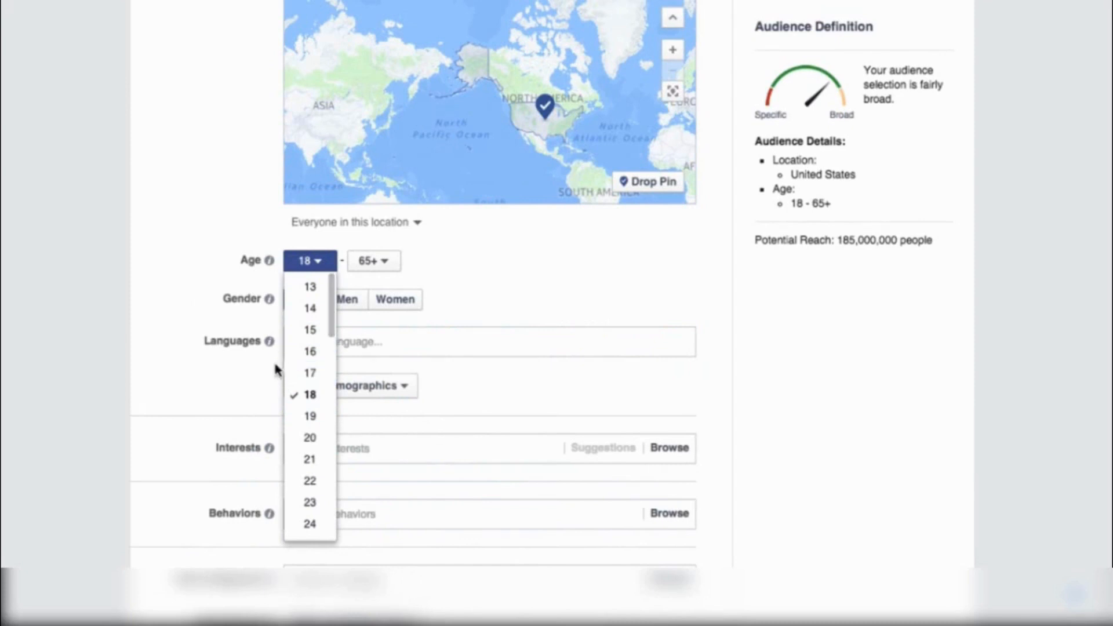
mouse_move(270, 346)
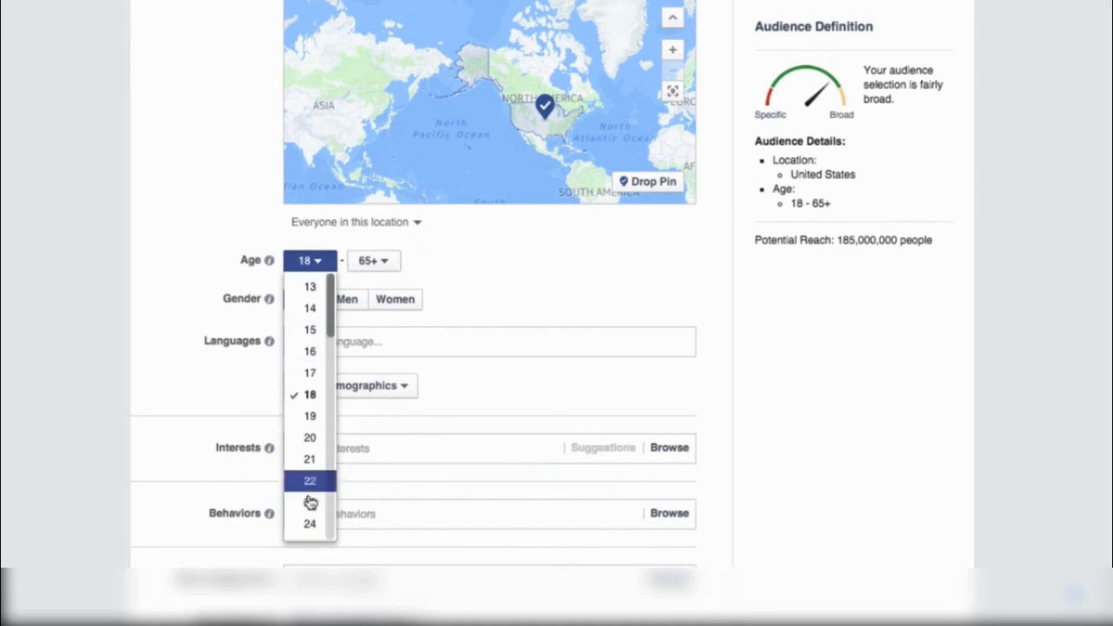
left_click(312, 524)
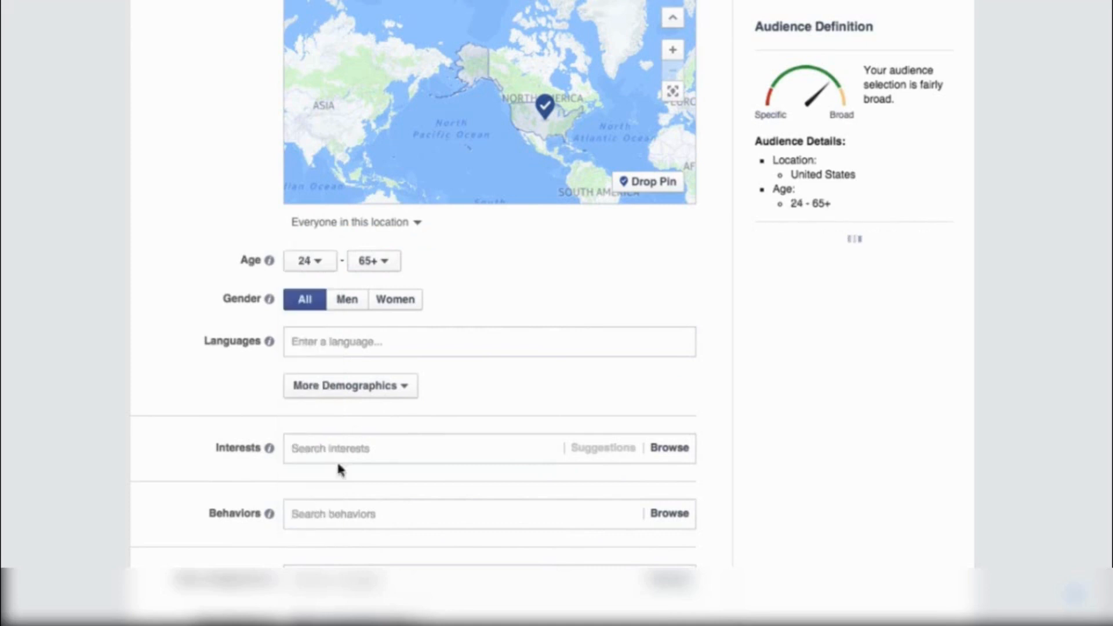
- Review the available maximum ages for the audience without selecting one
left_click(392, 276)
left_click(479, 247)
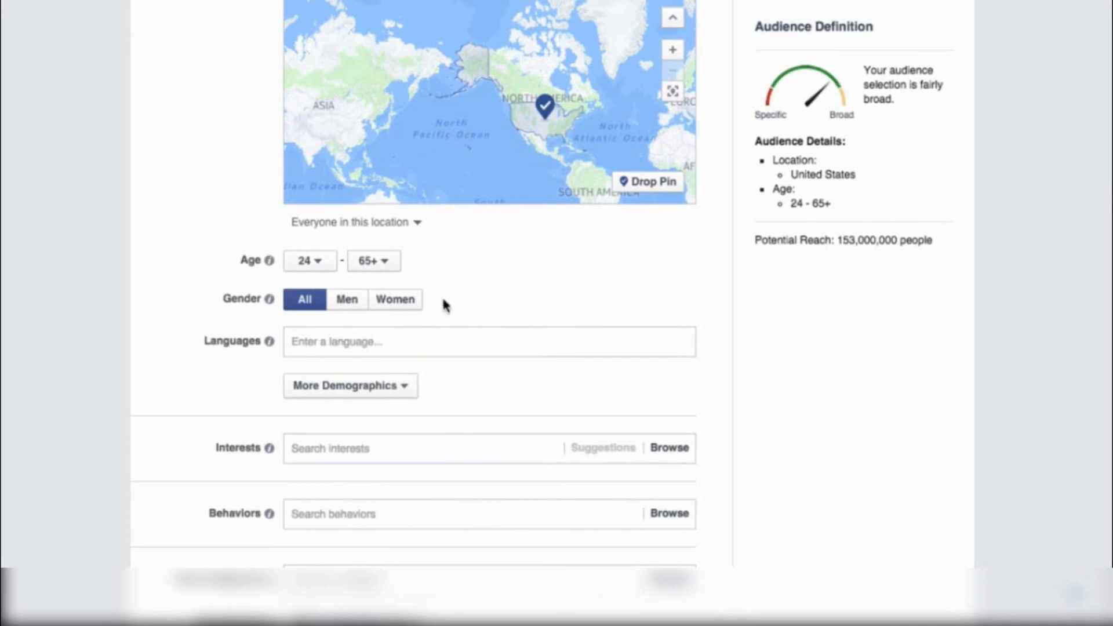
left_click(386, 270)
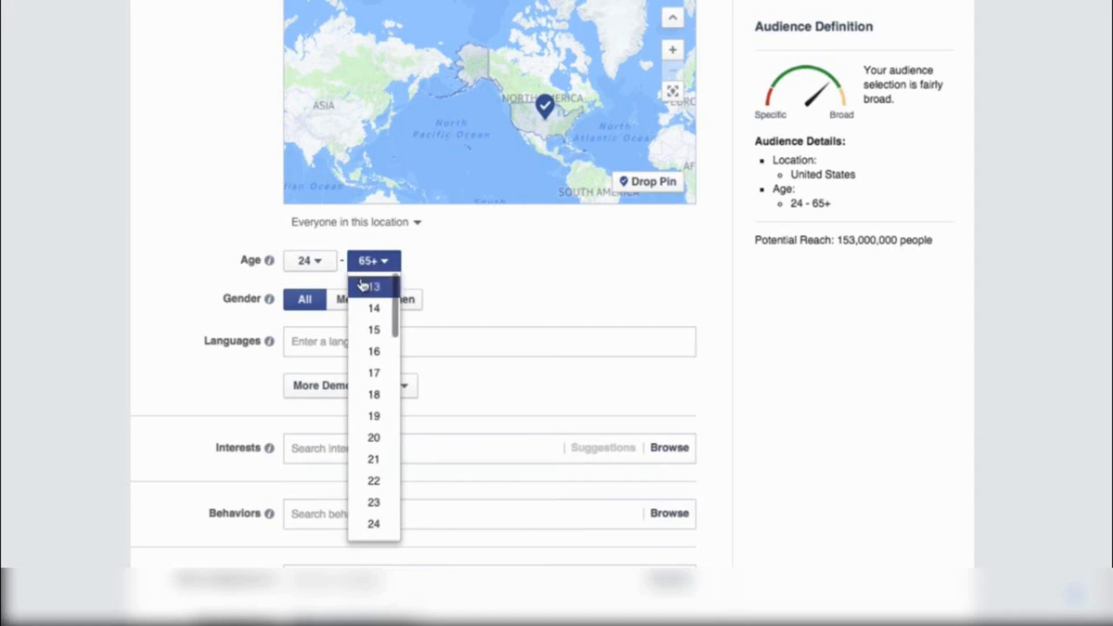
left_click(470, 258)
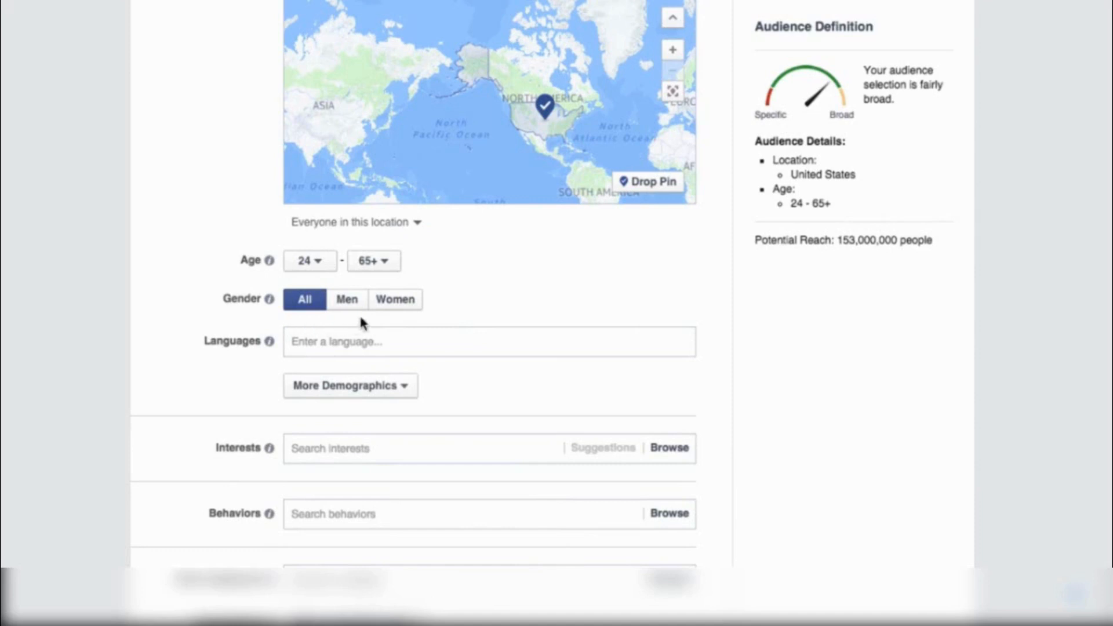
- Try restricting the audience's gender to women and return it to all genders
left_click(411, 309)
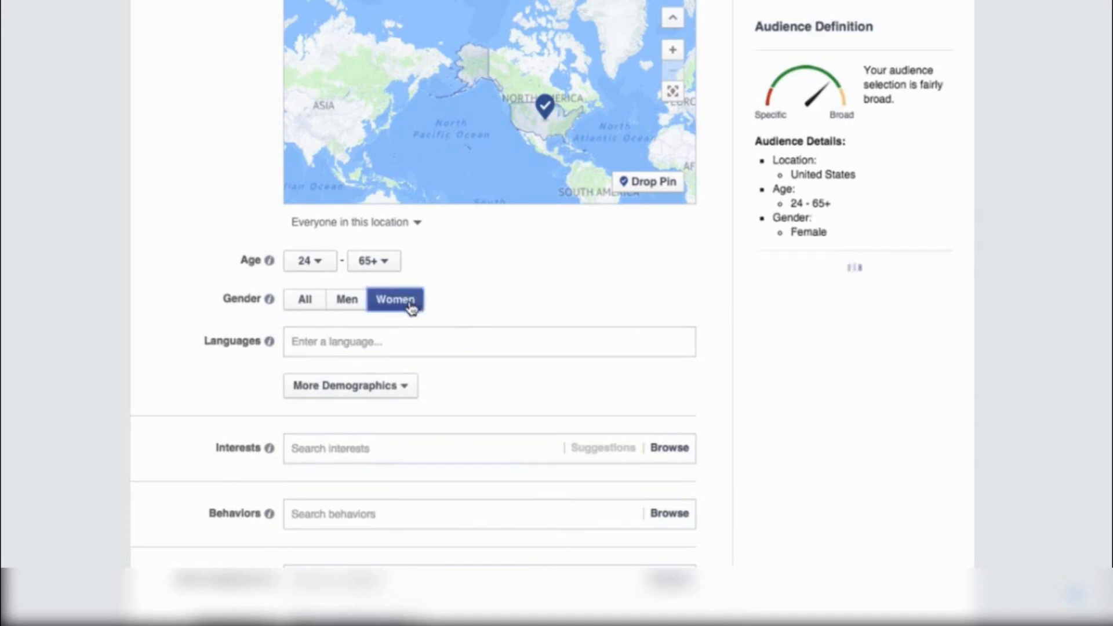
left_click(317, 306)
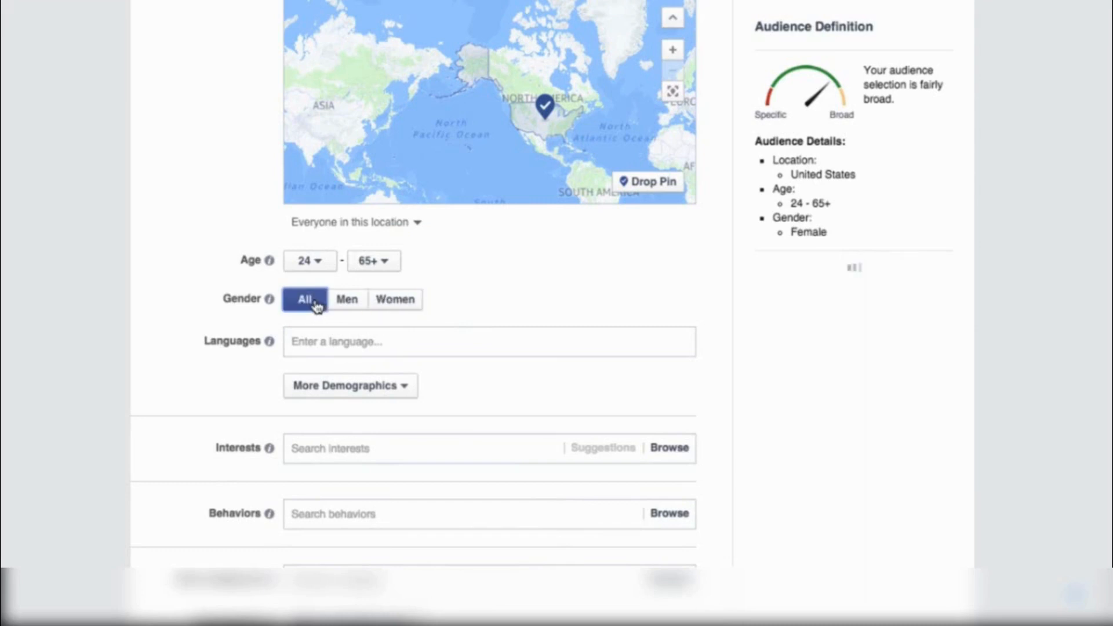
left_click(329, 340)
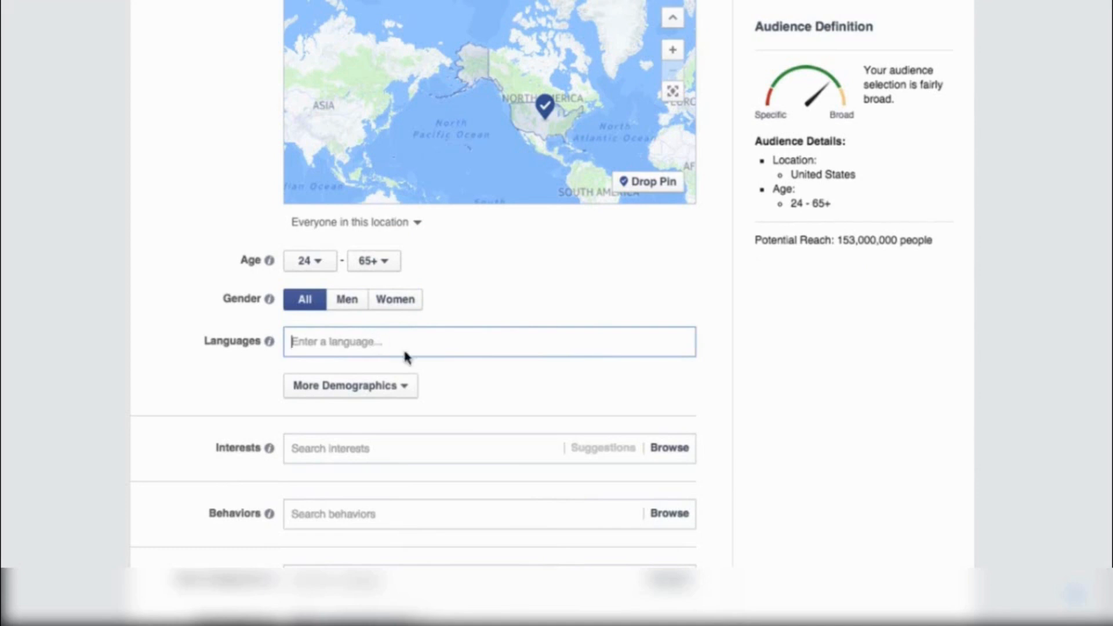
- Review the additional demographic targeting options, including the Relationship and Education subcategories, without selecting any
left_click(402, 394)
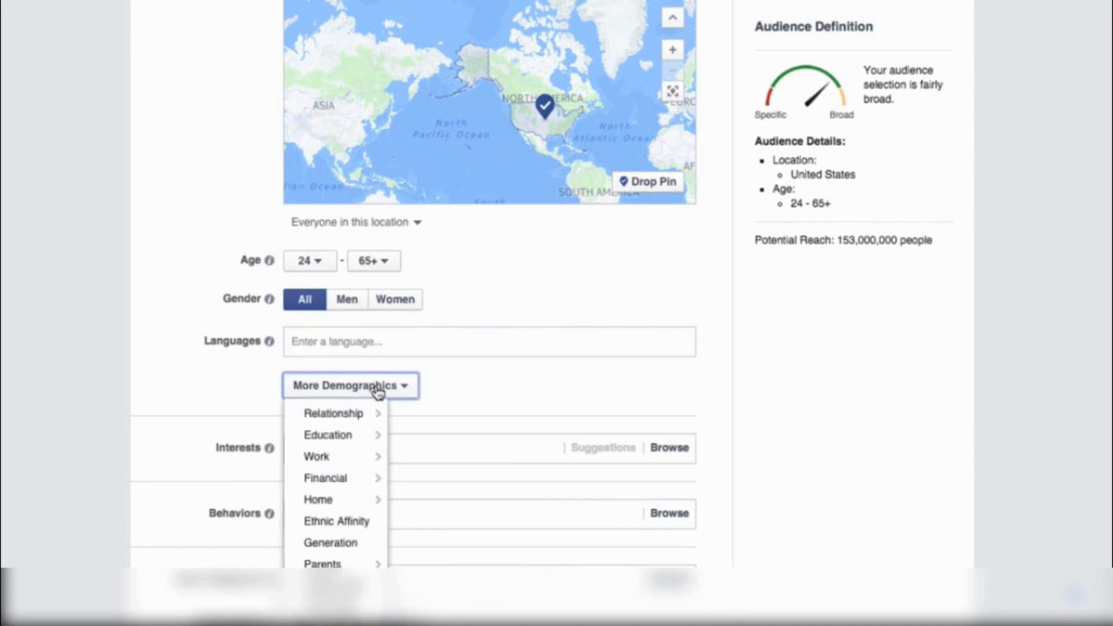
mouse_move(358, 413)
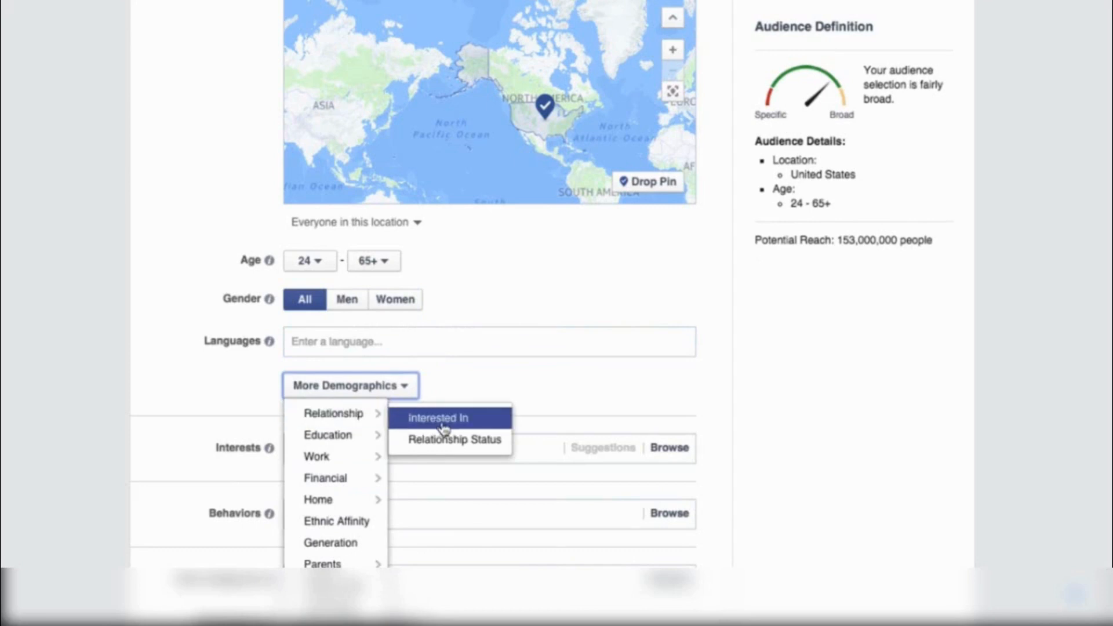
left_click(460, 400)
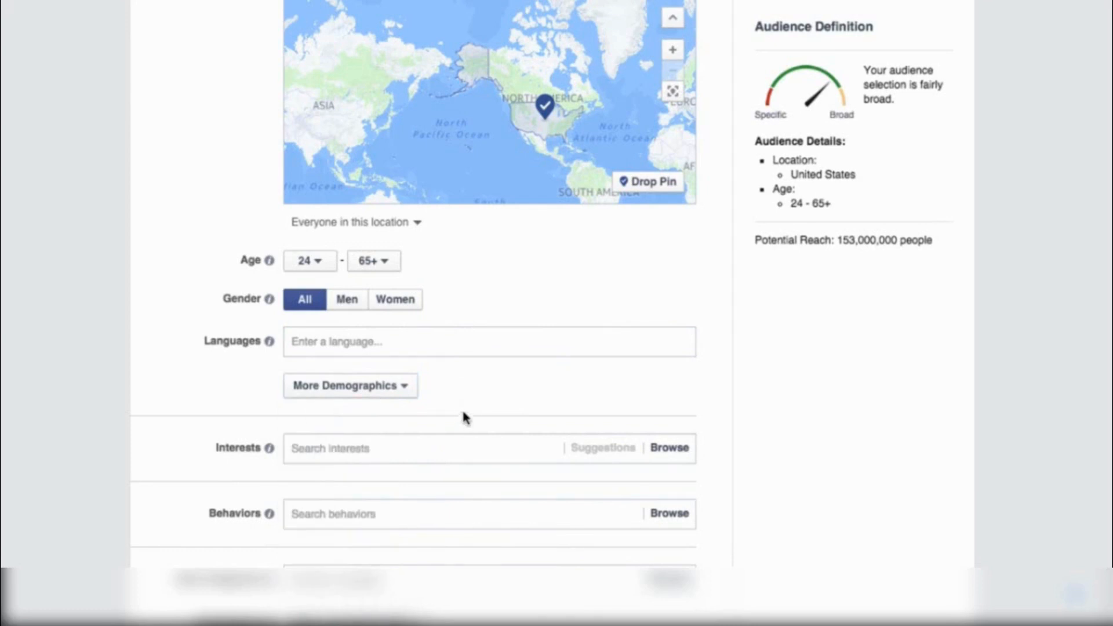
left_click(408, 390)
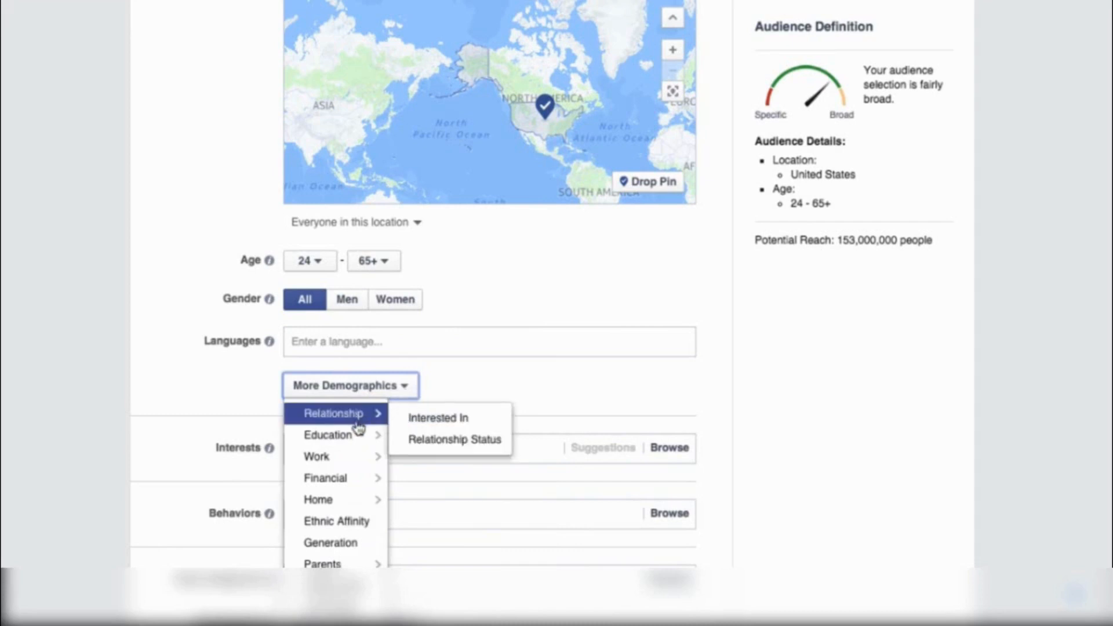
mouse_move(346, 438)
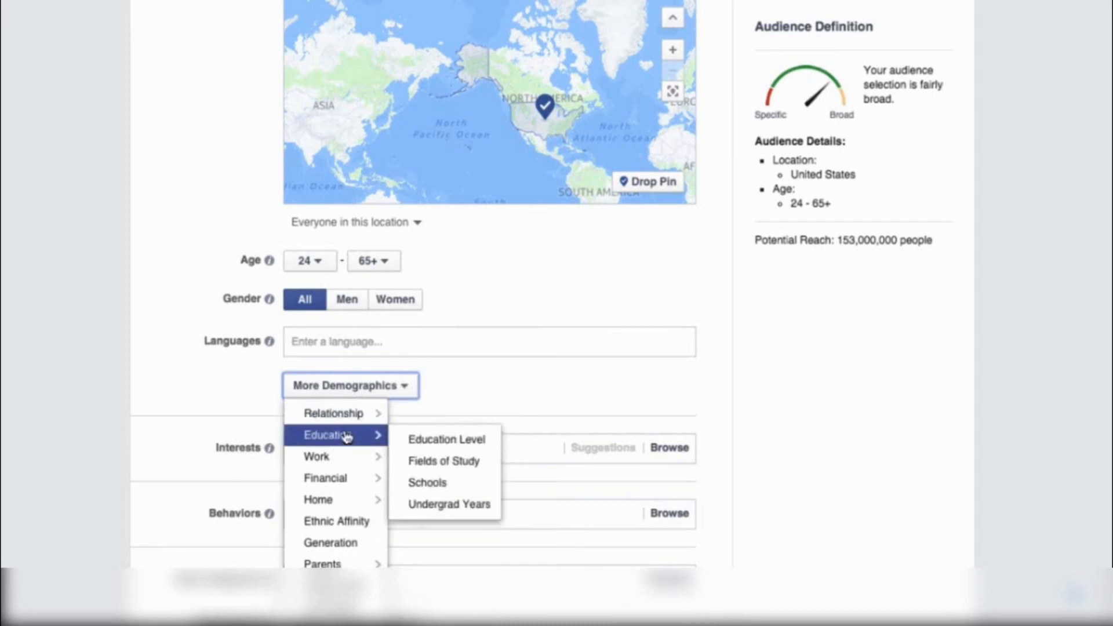
mouse_move(331, 500)
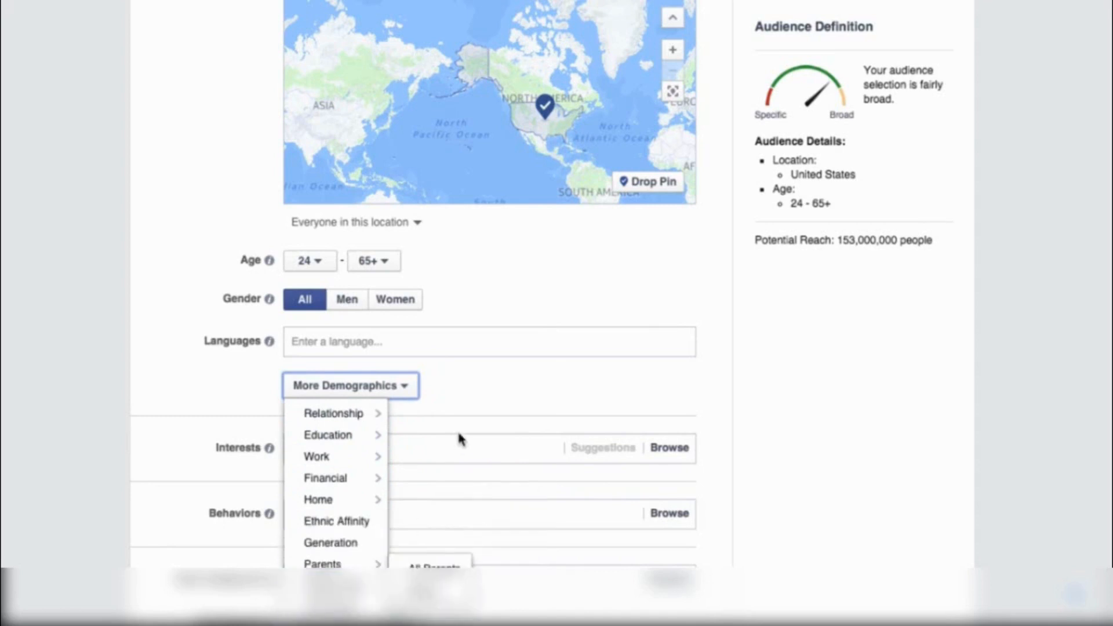
left_click(469, 399)
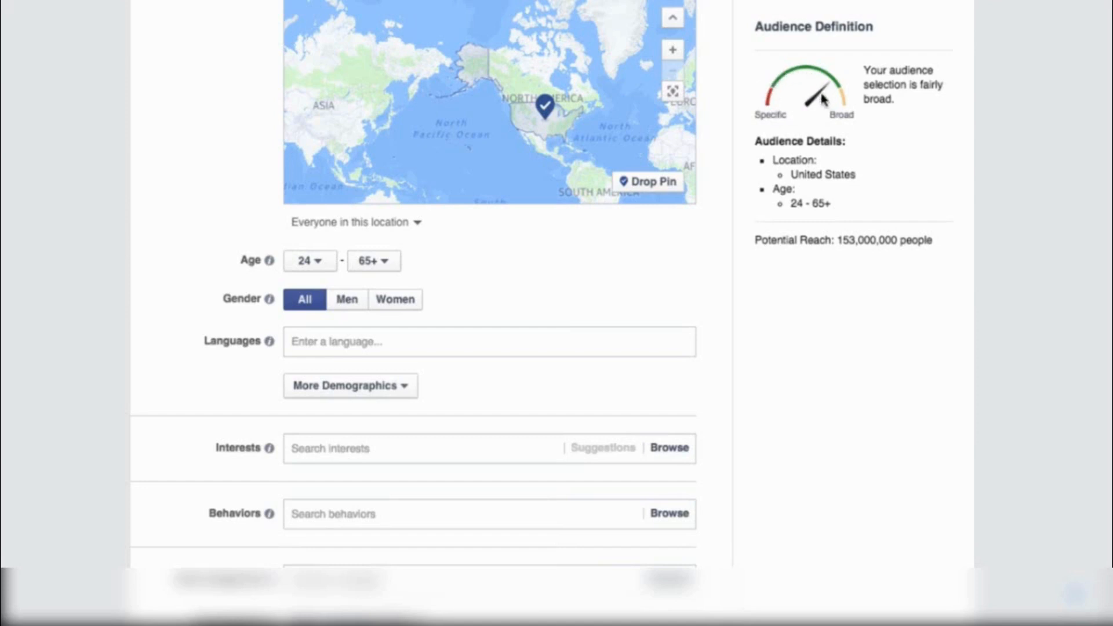
- Browse the interest categories available for audience targeting without selecting any
scroll(481, 451, "down", 2)
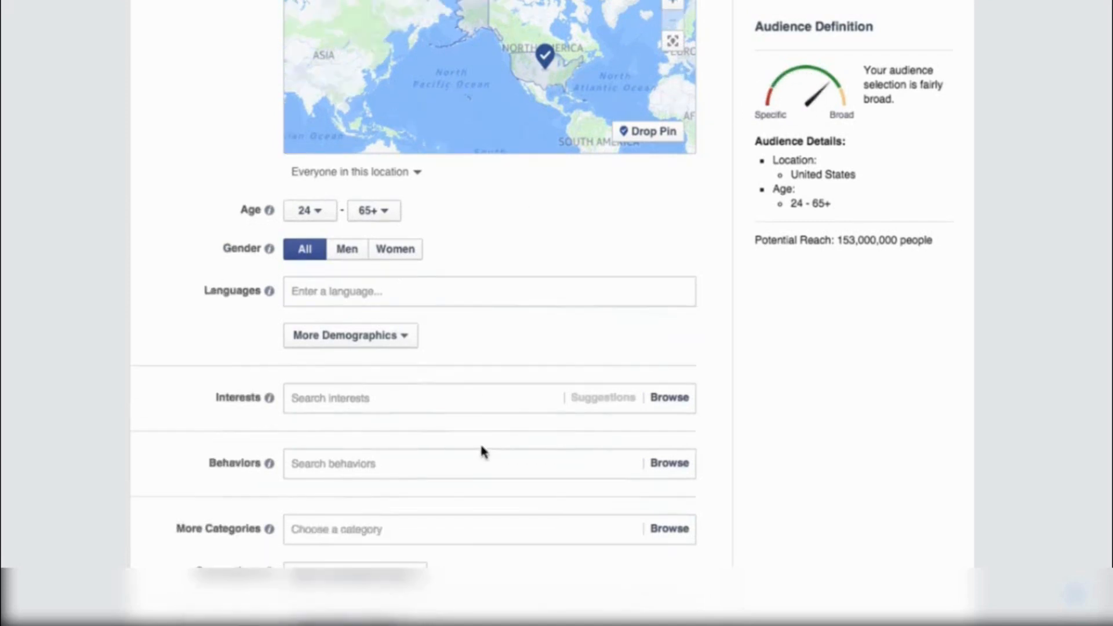
left_click(376, 404)
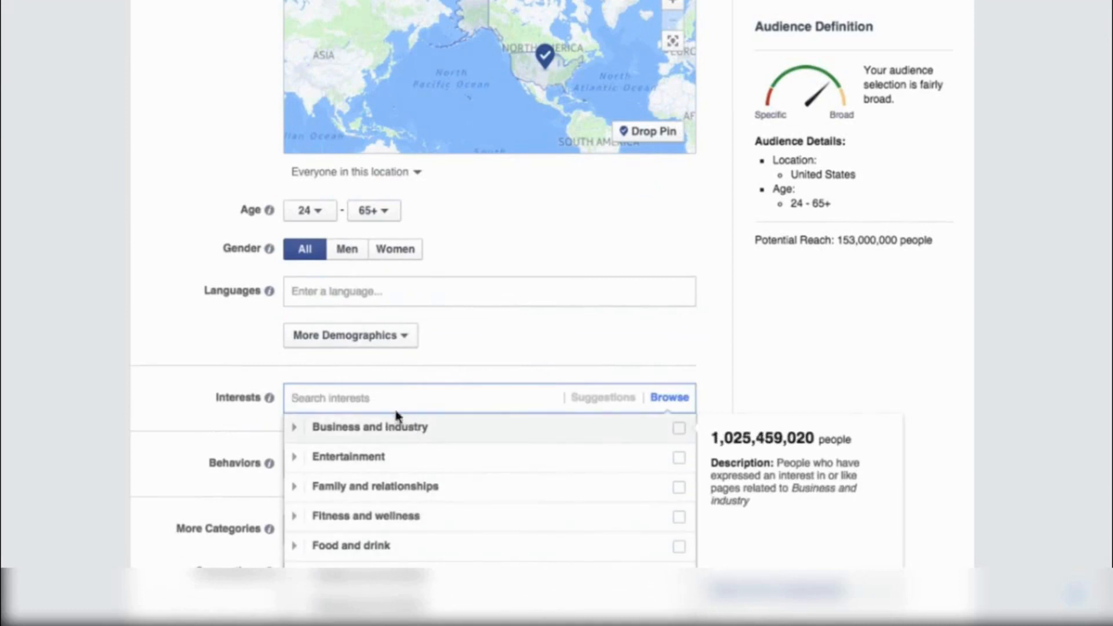
left_click(188, 383)
scroll(183, 415, "down", 2)
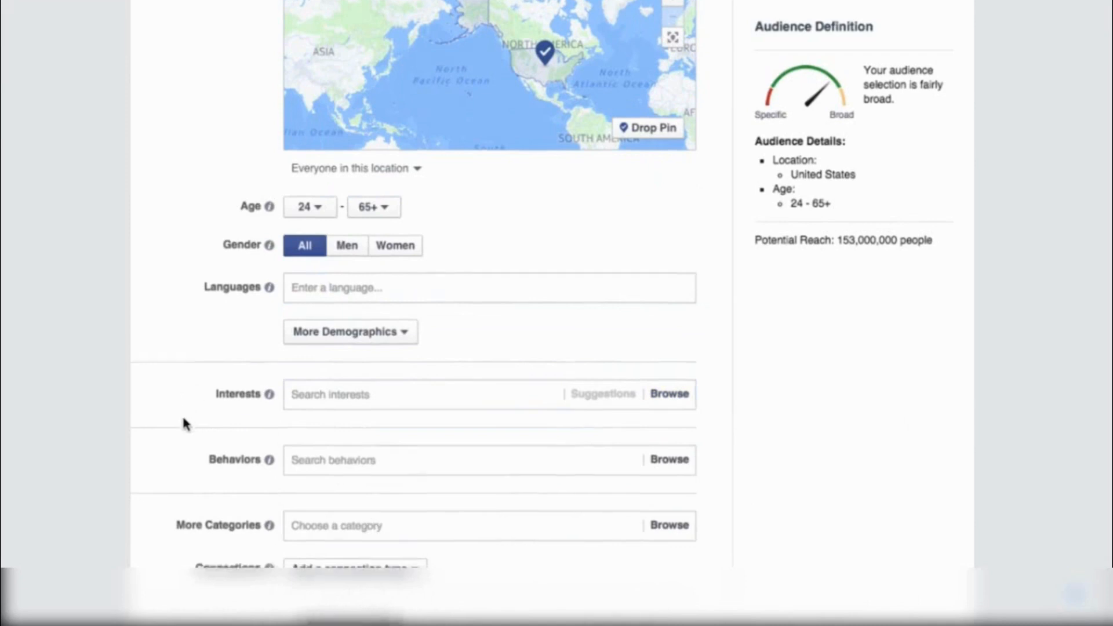
- Browse the behavior categories for the audience, expanding and collapsing the Automotive group without choosing a behavior
mouse_move(269, 418)
left_click(578, 349)
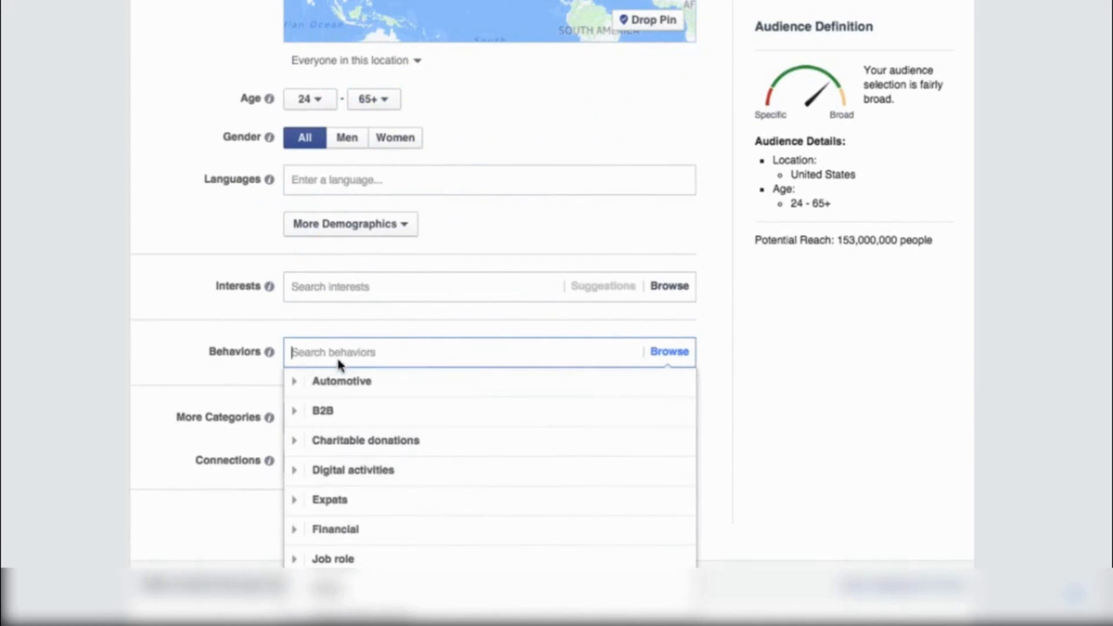
left_click(295, 385)
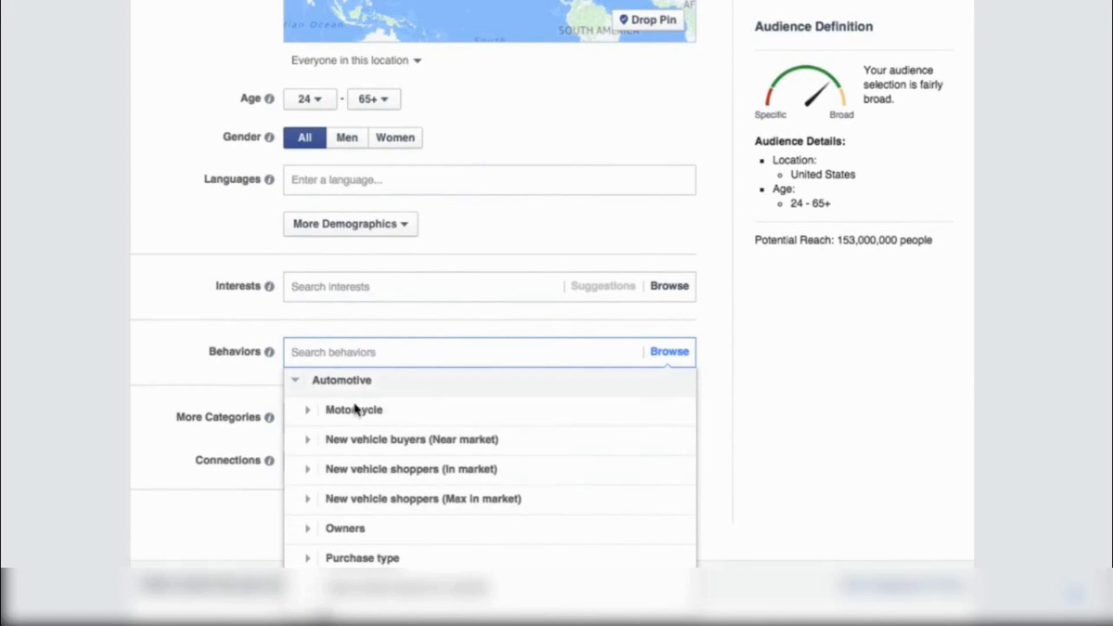
left_click(295, 383)
left_click(255, 381)
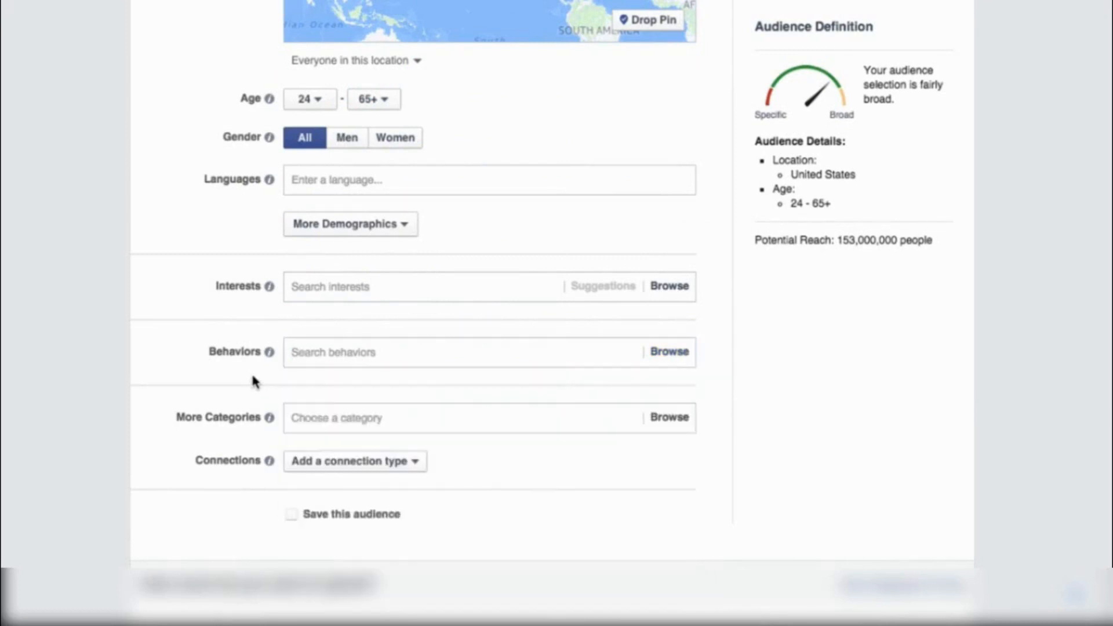
- Look through the Facebook Categories offered under More Categories without choosing one
left_click(335, 417)
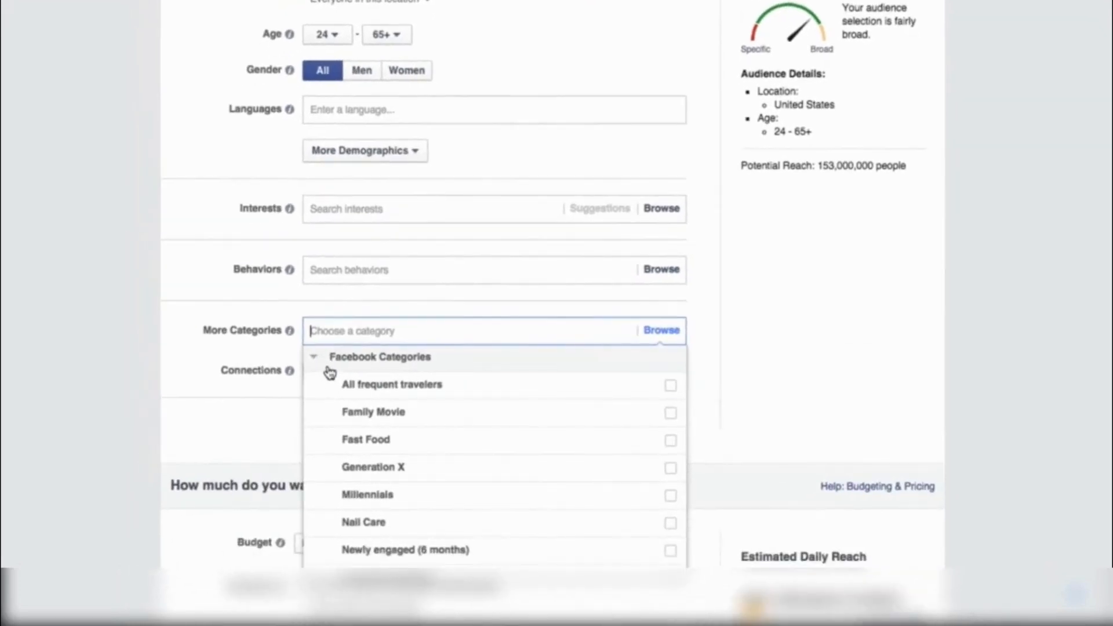
mouse_move(366, 480)
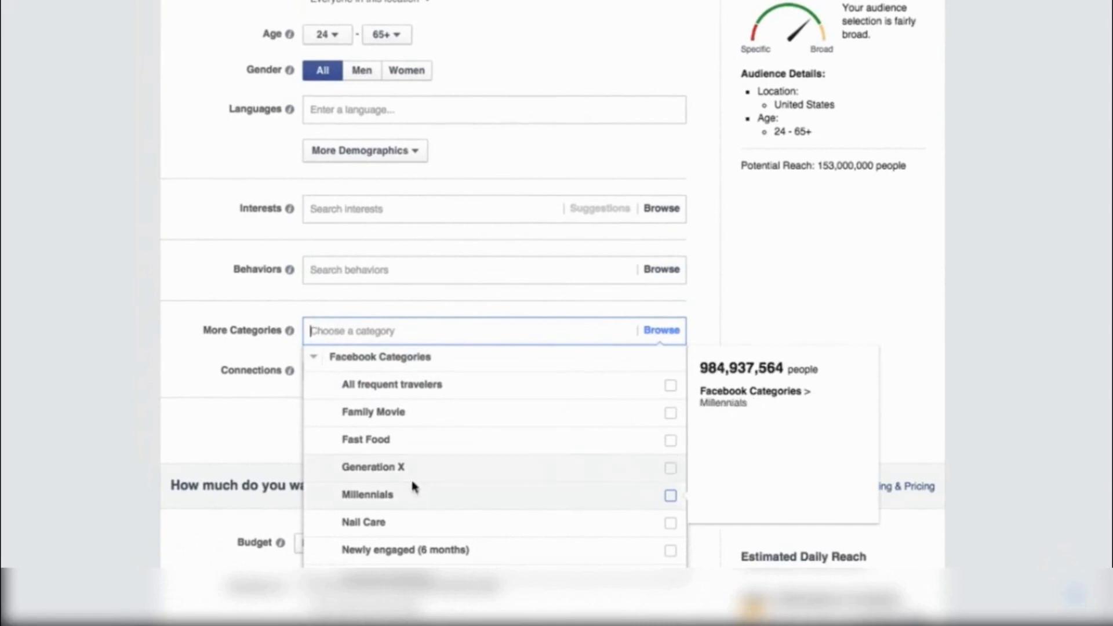
left_click(316, 360)
left_click(274, 375)
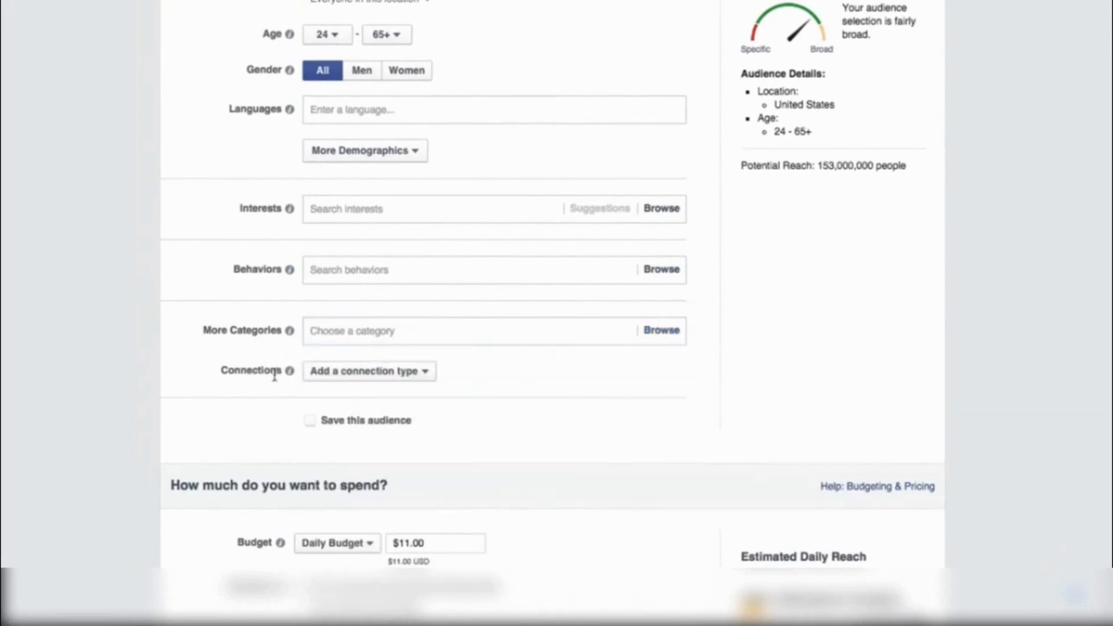
- Review the connection types for Facebook Pages without adding one to the audience
left_click(429, 375)
mouse_move(412, 397)
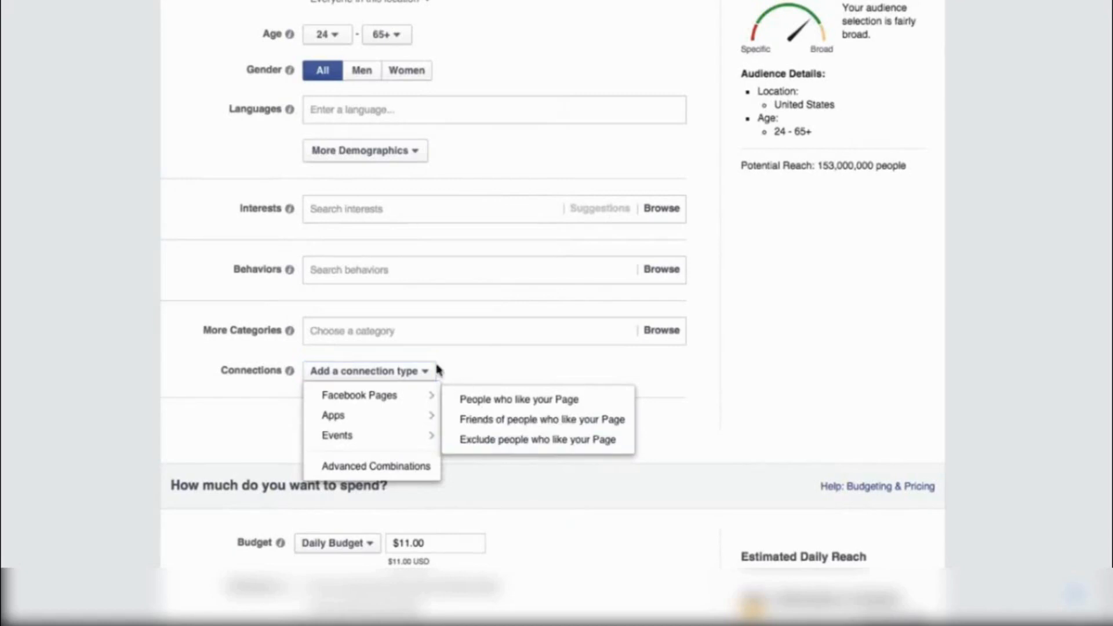
left_click(277, 417)
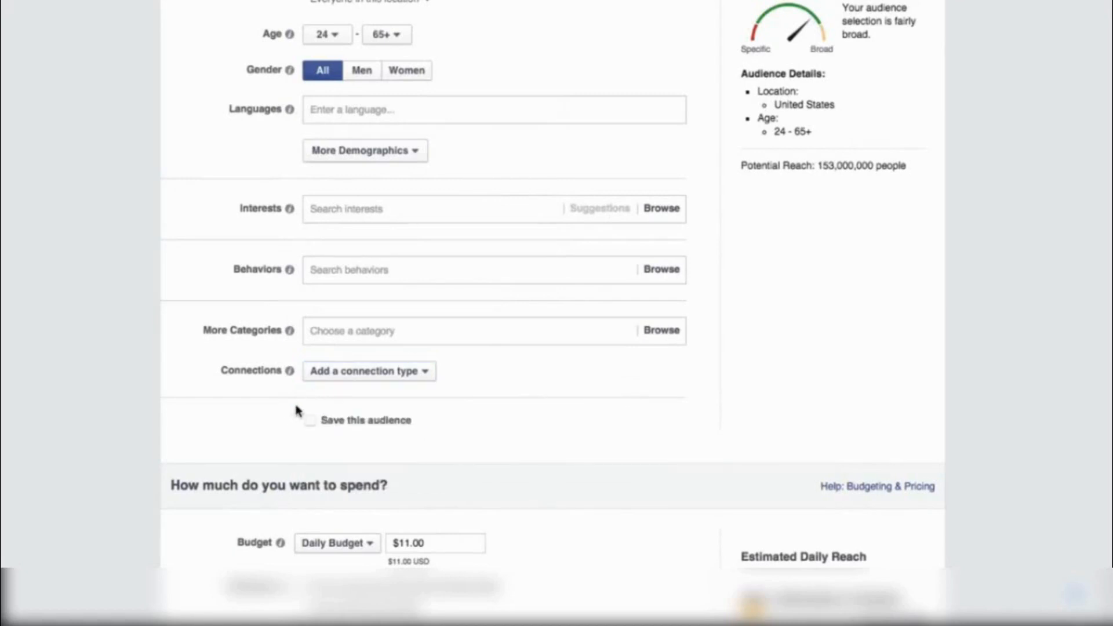
- Examine the daily and lifetime budget types in the spending section, keeping Daily Budget selected
scroll(227, 417, "down", 2)
scroll(216, 434, "down", 3)
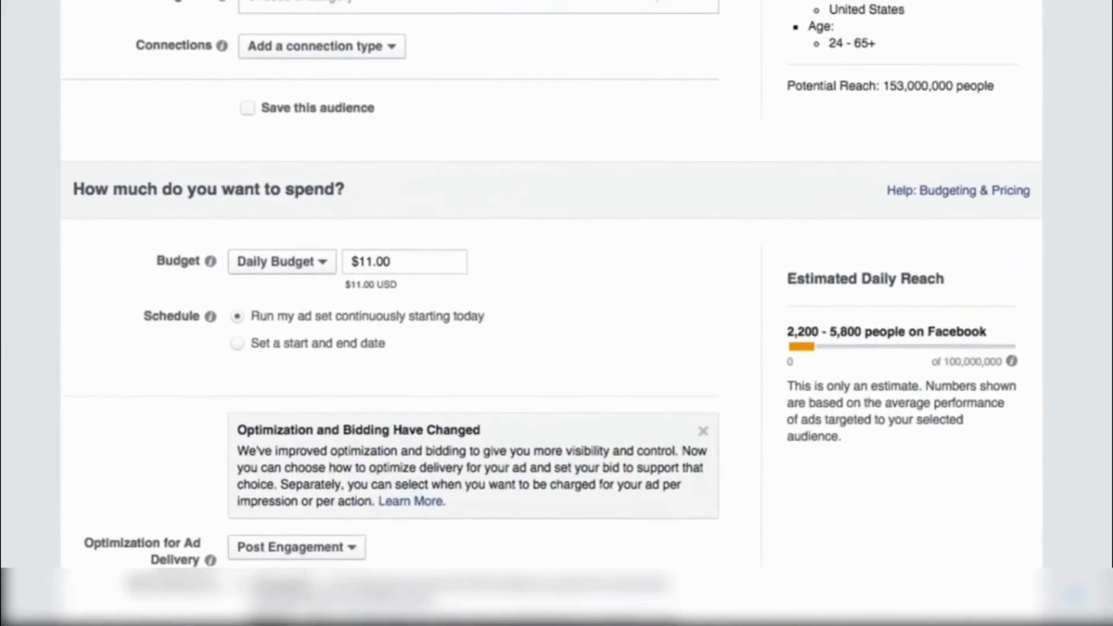
scroll(8, 457, "down", 2)
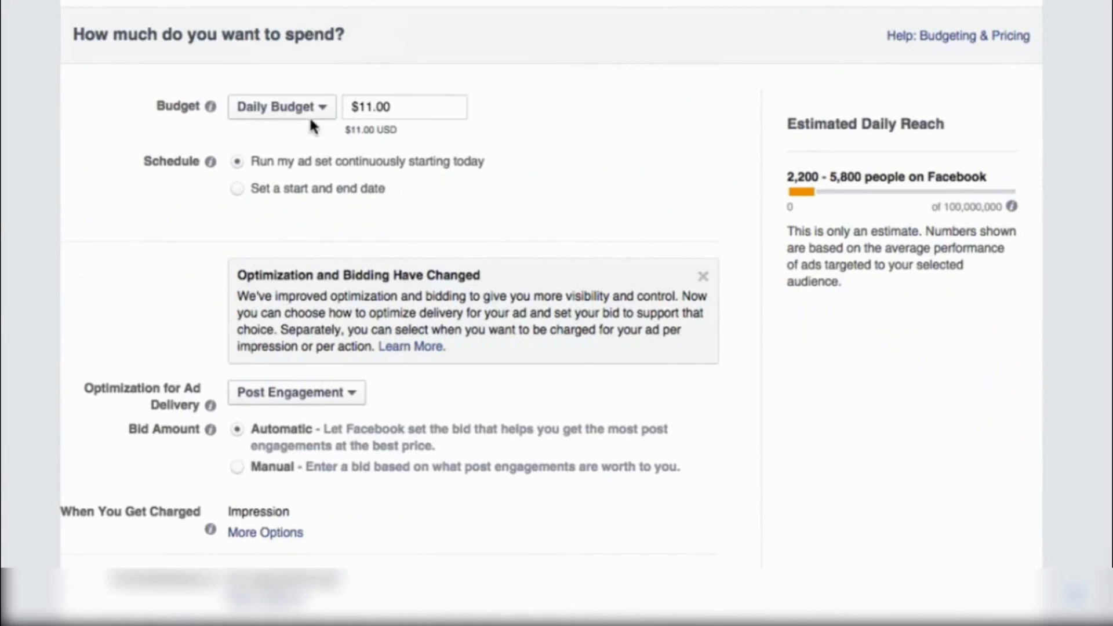
left_click(322, 109)
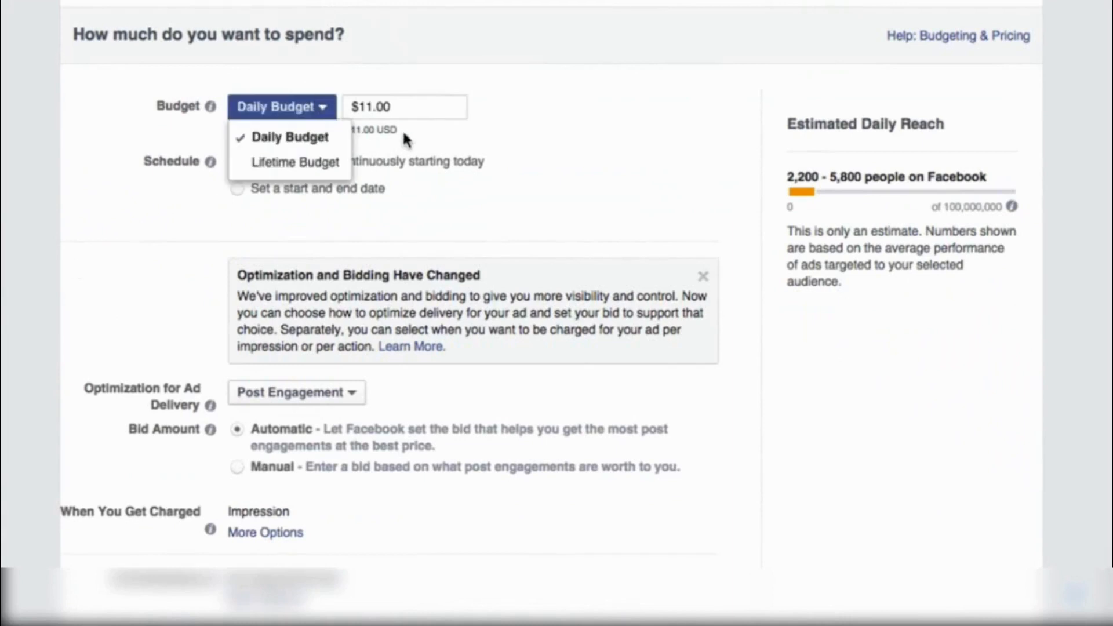
left_click(355, 132)
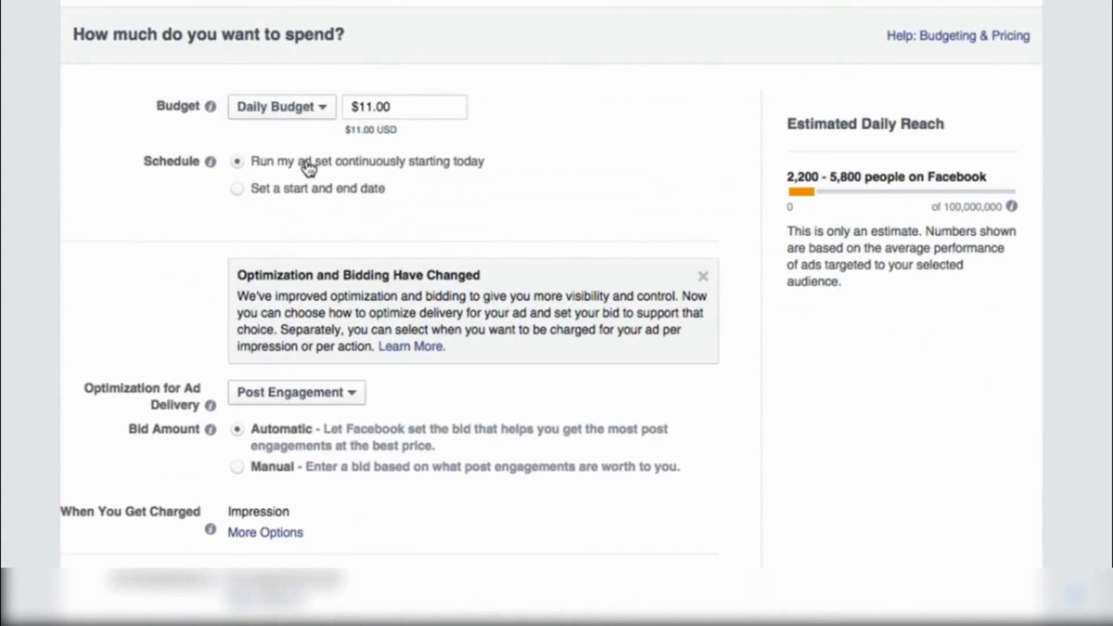
left_click(318, 118)
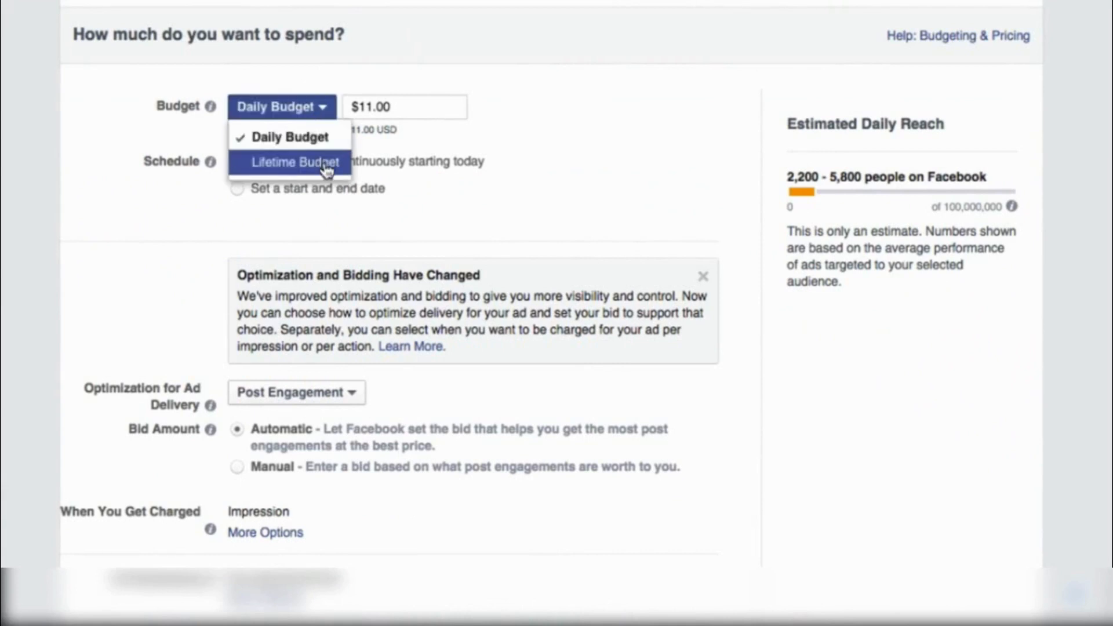
left_click(285, 138)
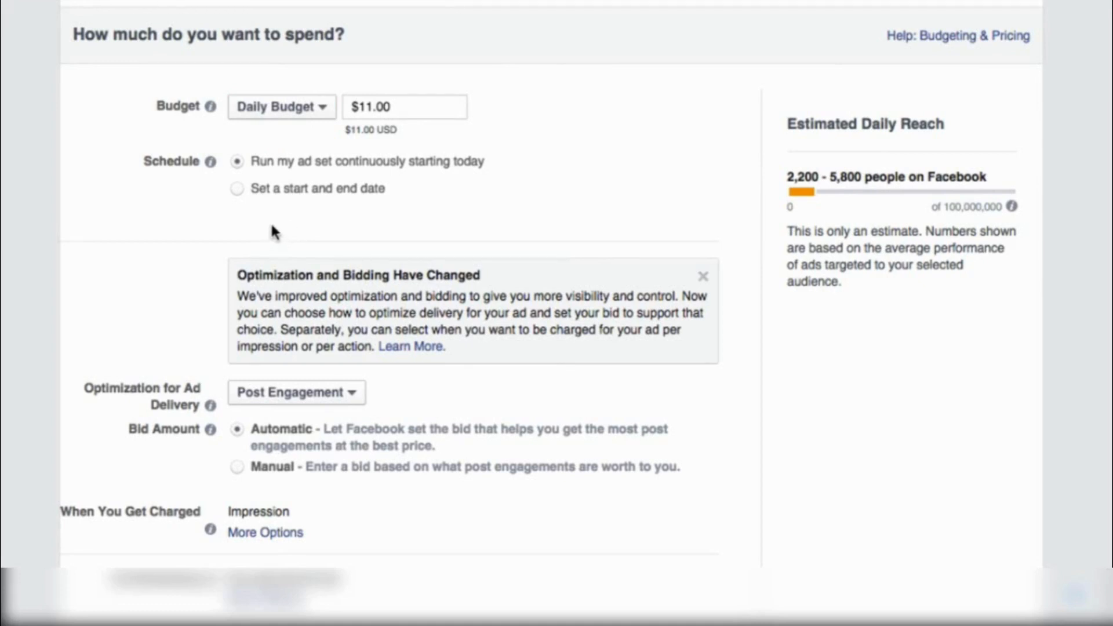
- Switch the ad set's budget type to Lifetime Budget and highlight the budget amount
left_click(314, 114)
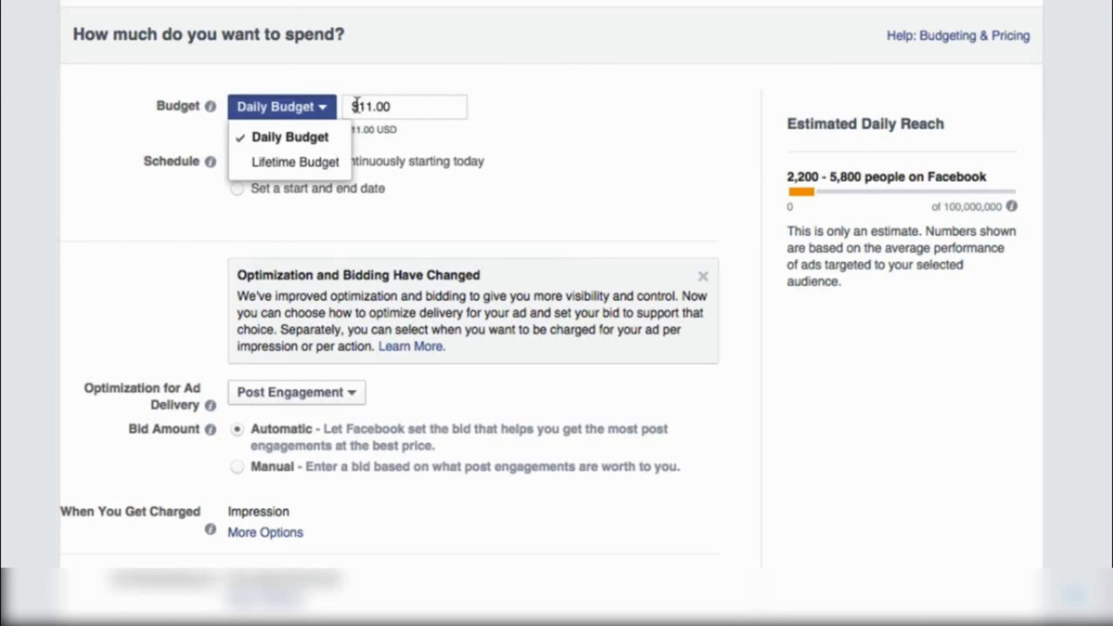
left_click(280, 161)
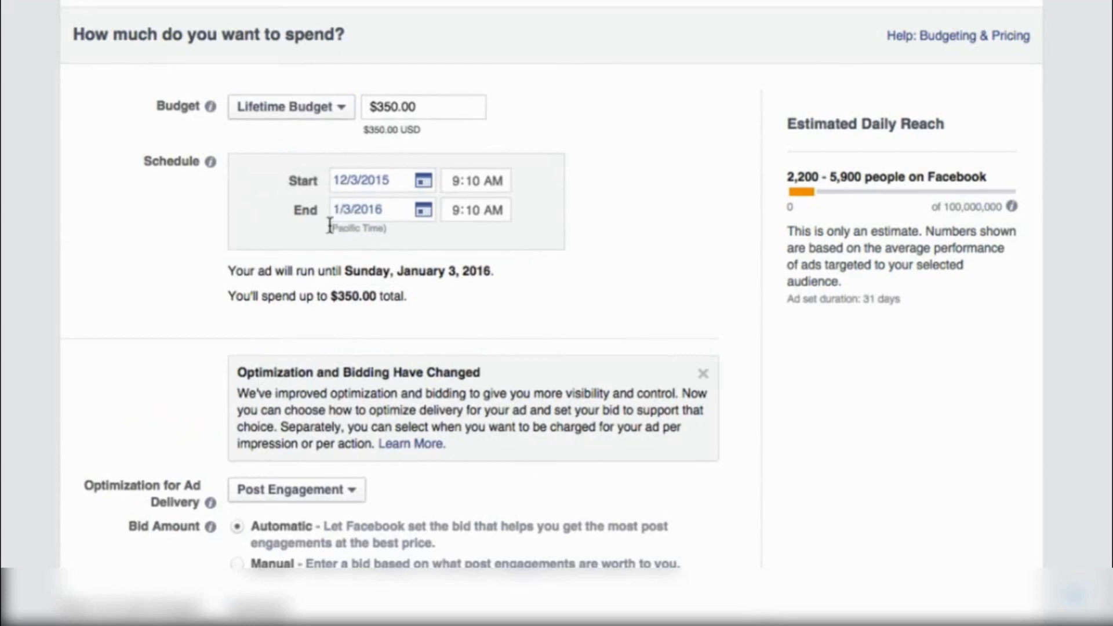
left_click(461, 212)
left_click(410, 107)
left_click_drag(422, 107, 369, 105)
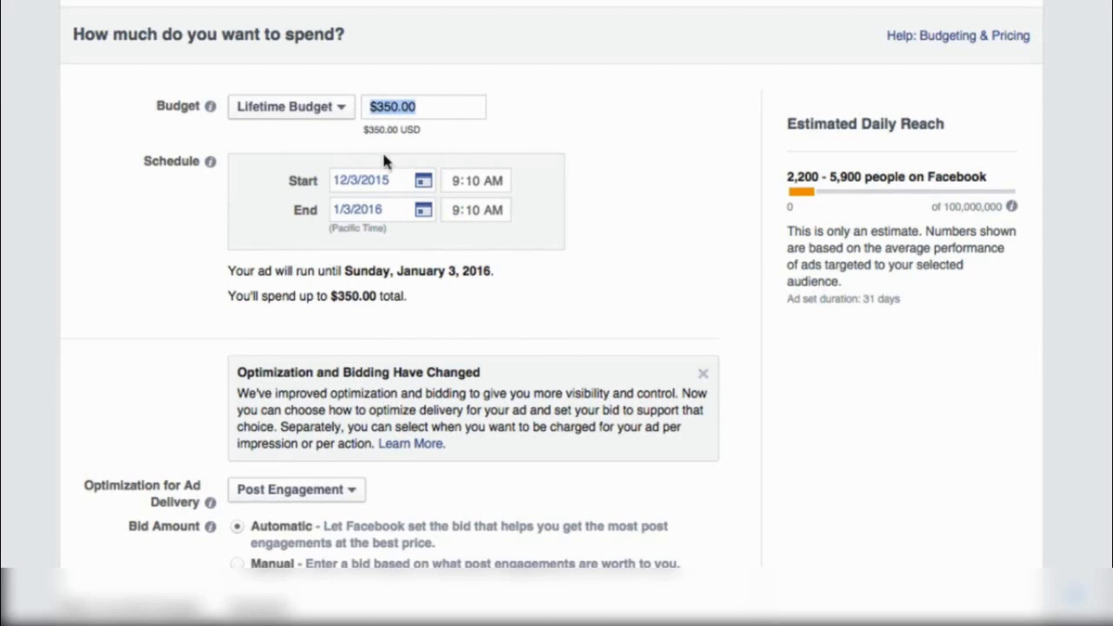
left_click_drag(428, 132, 355, 149)
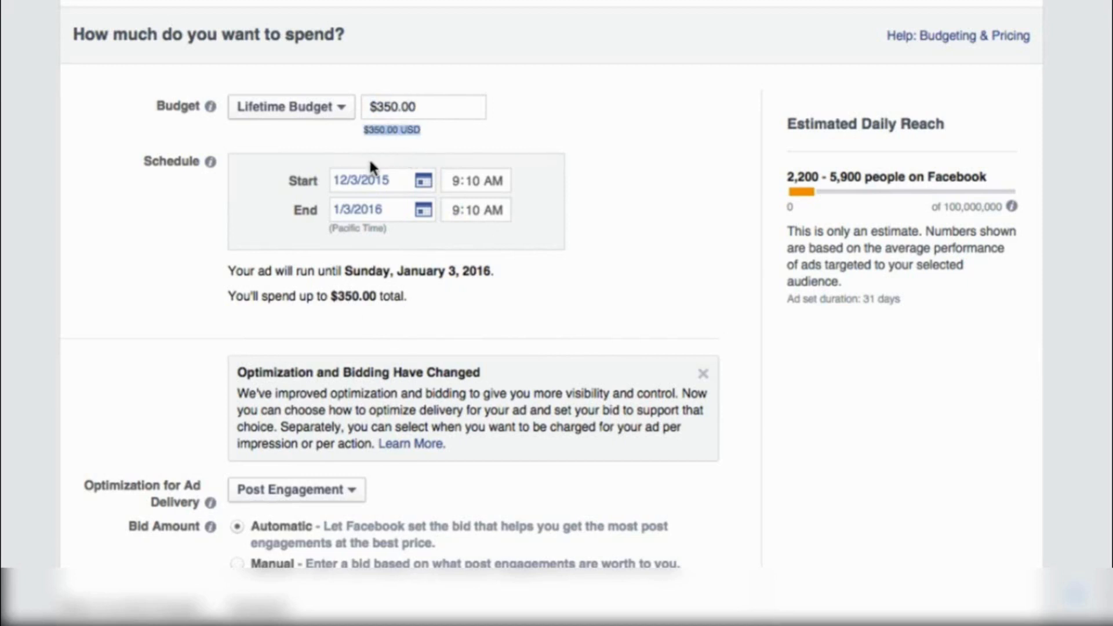
left_click_drag(420, 137, 355, 145)
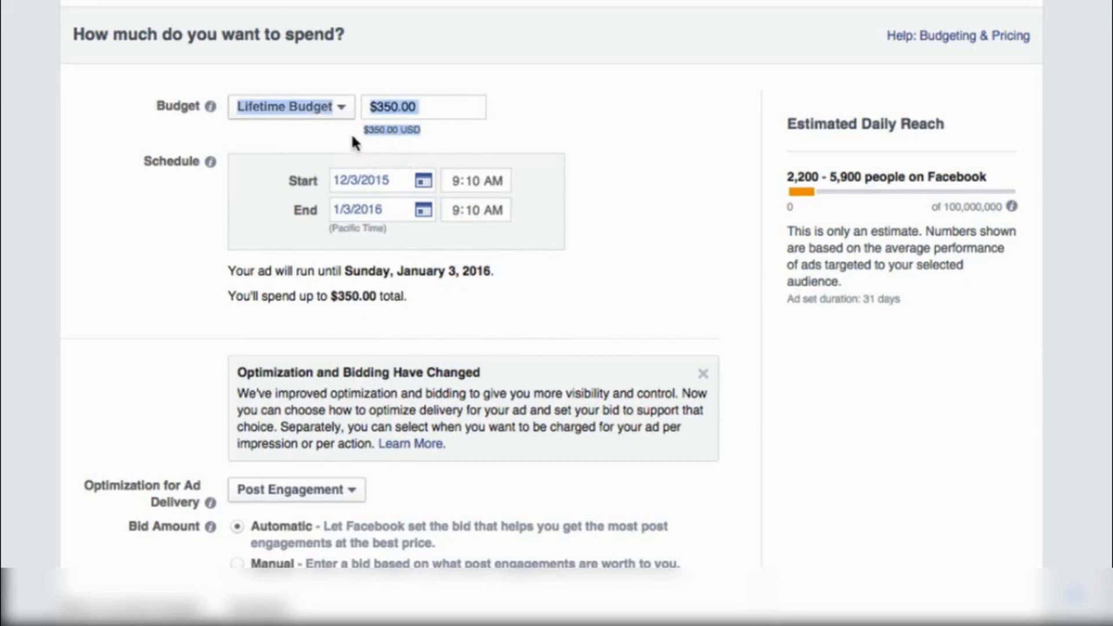
- Set the ad schedule's end date to December 12, 2015
left_click(422, 212)
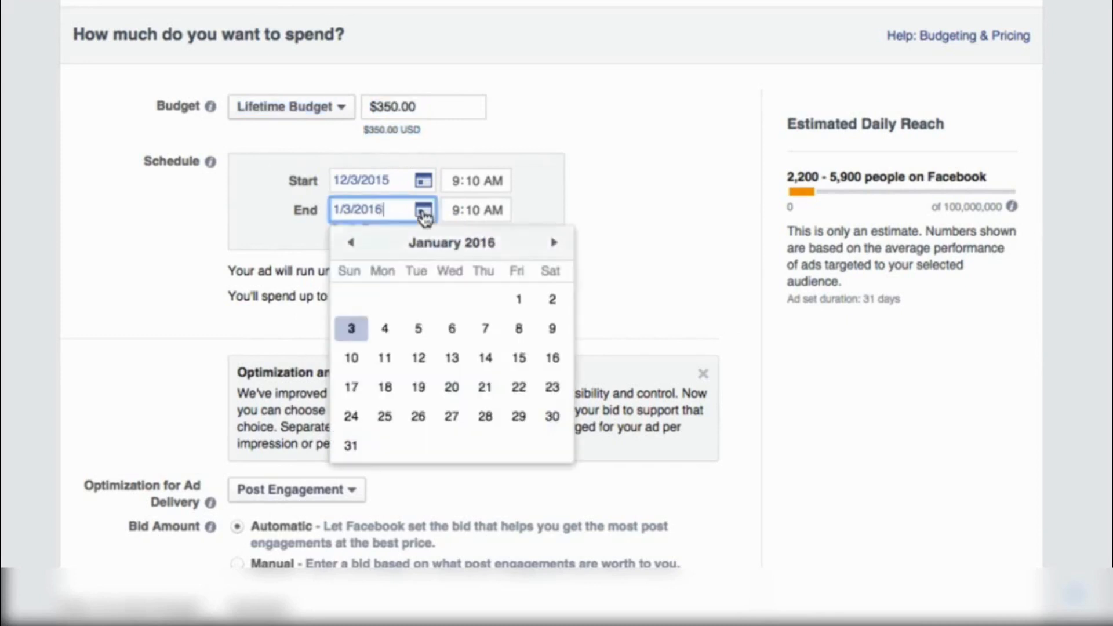
left_click(351, 242)
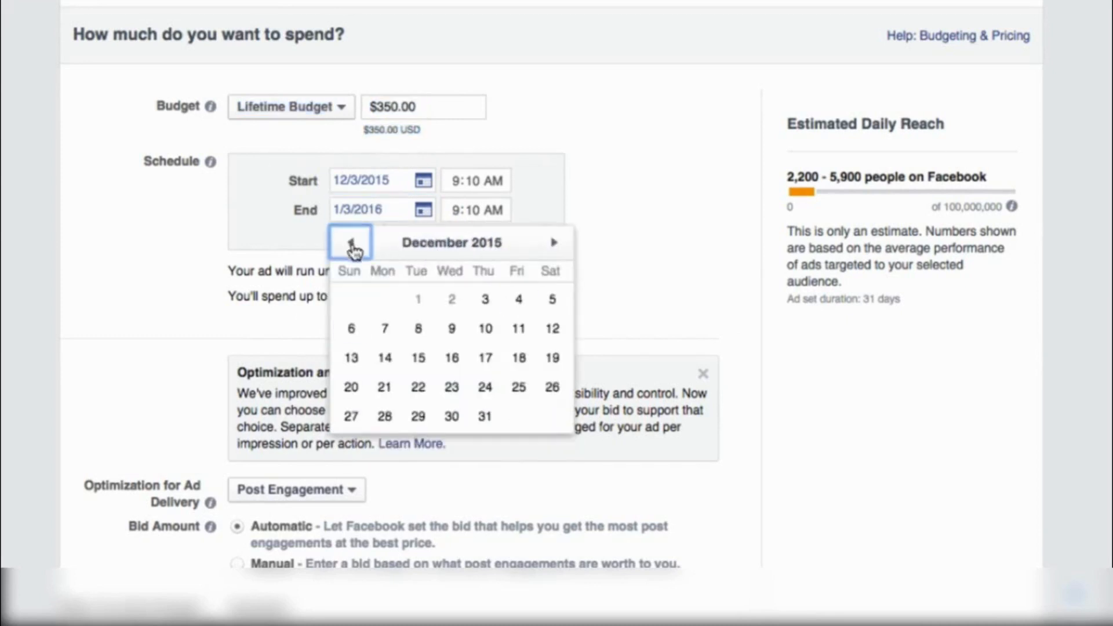
left_click(553, 328)
left_click(492, 317)
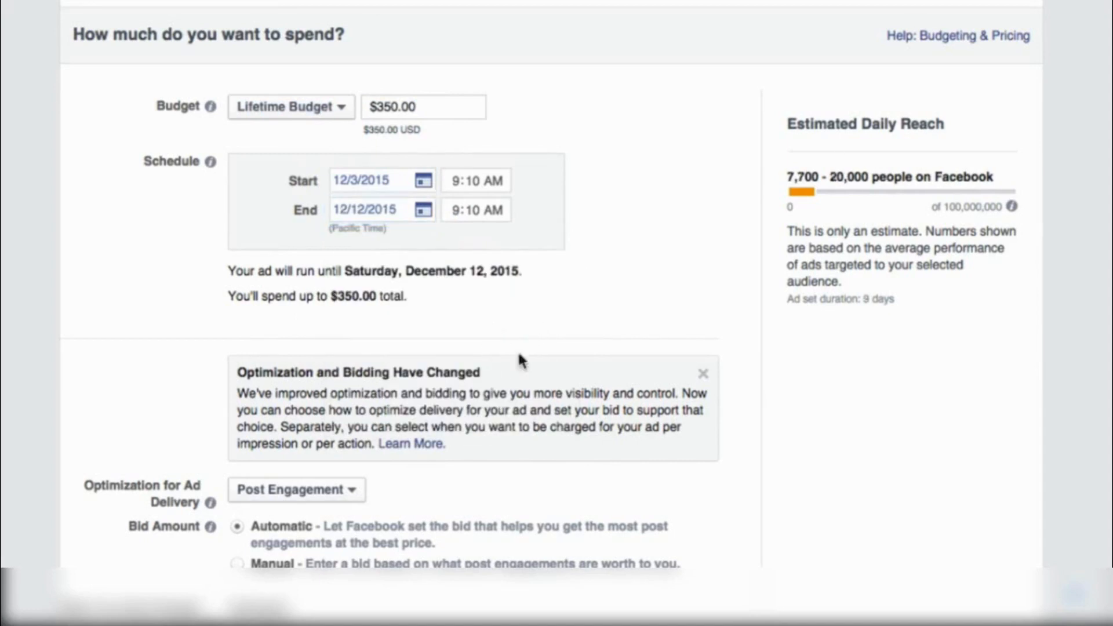
- Dismiss the notice about changed optimization and bidding below the budget and schedule settings
left_click_drag(412, 105, 443, 111)
scroll(816, 464, "down", 1)
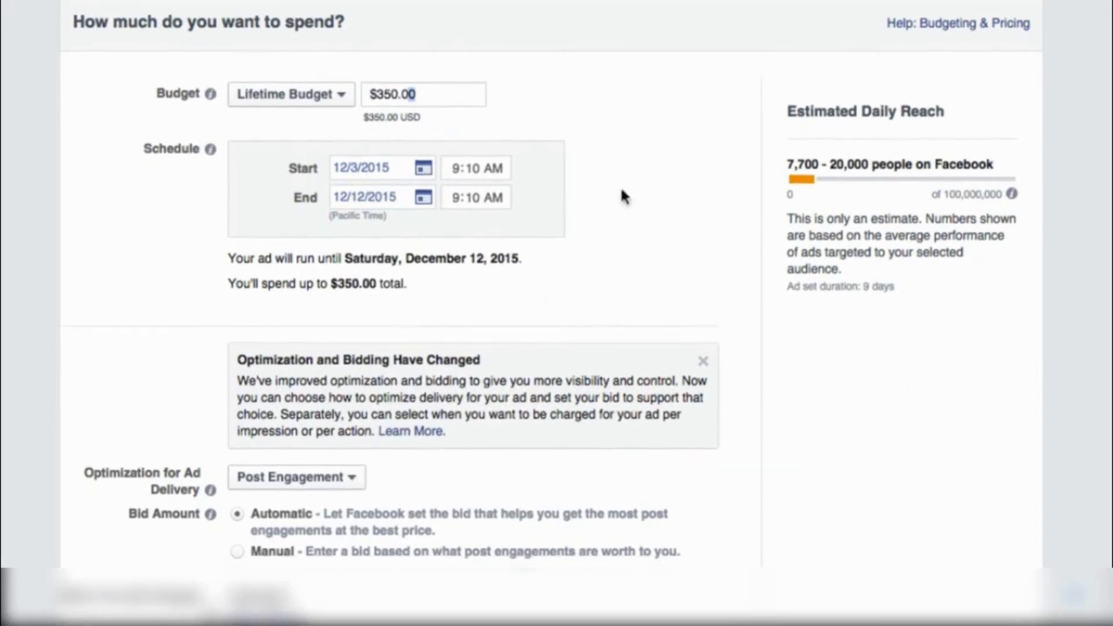
scroll(928, 287, "down", 1)
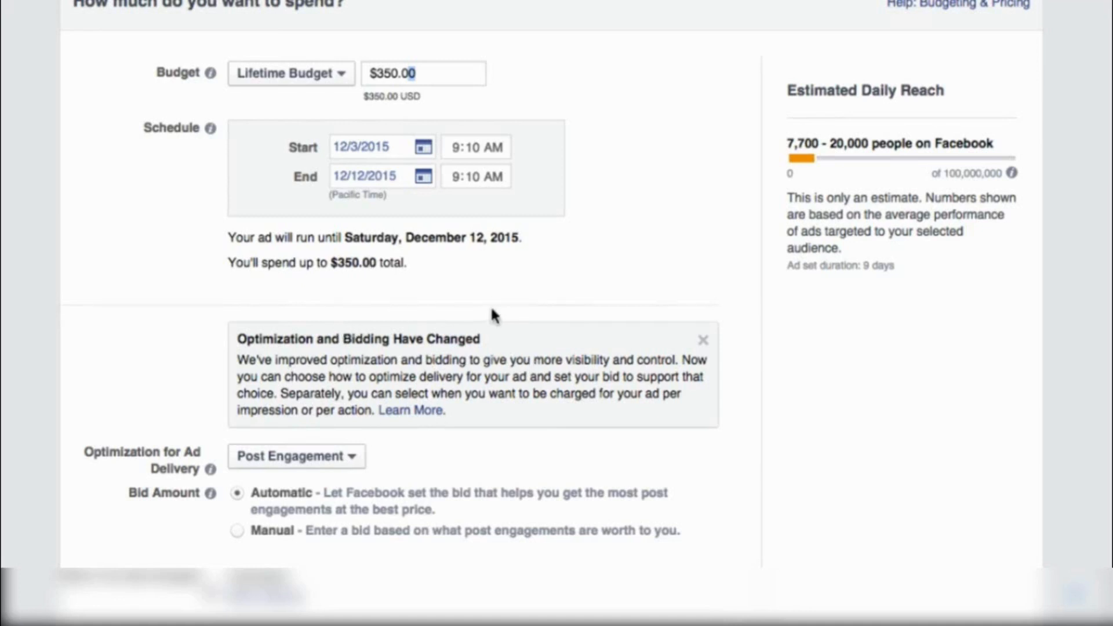
left_click(704, 342)
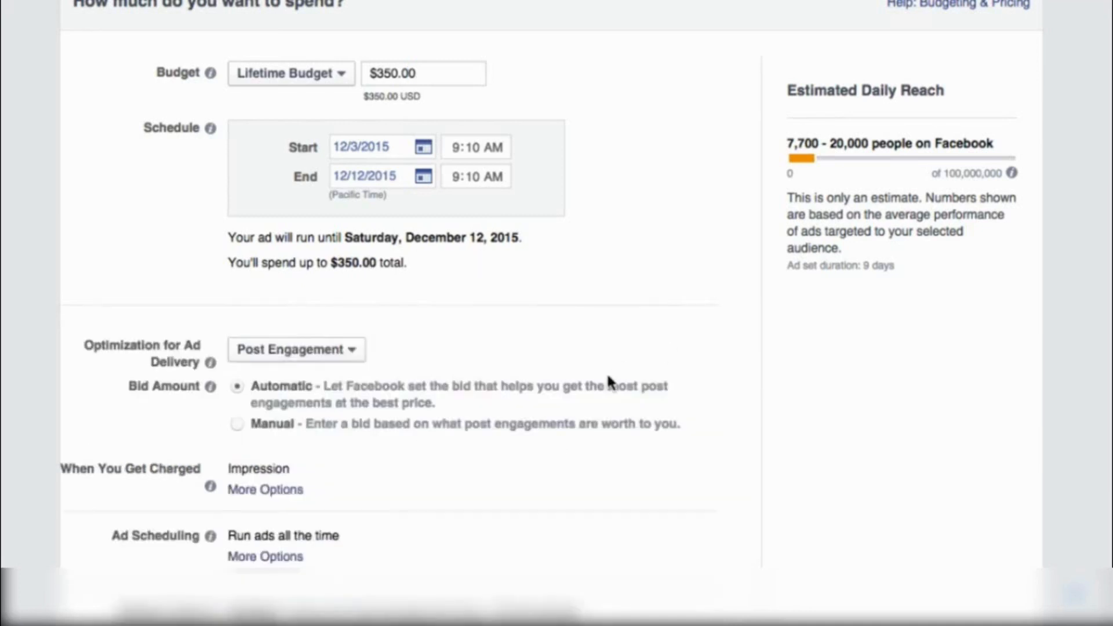
- Review the optimization options for ad delivery, keeping Post Engagement selected
scroll(607, 371, "down", 1)
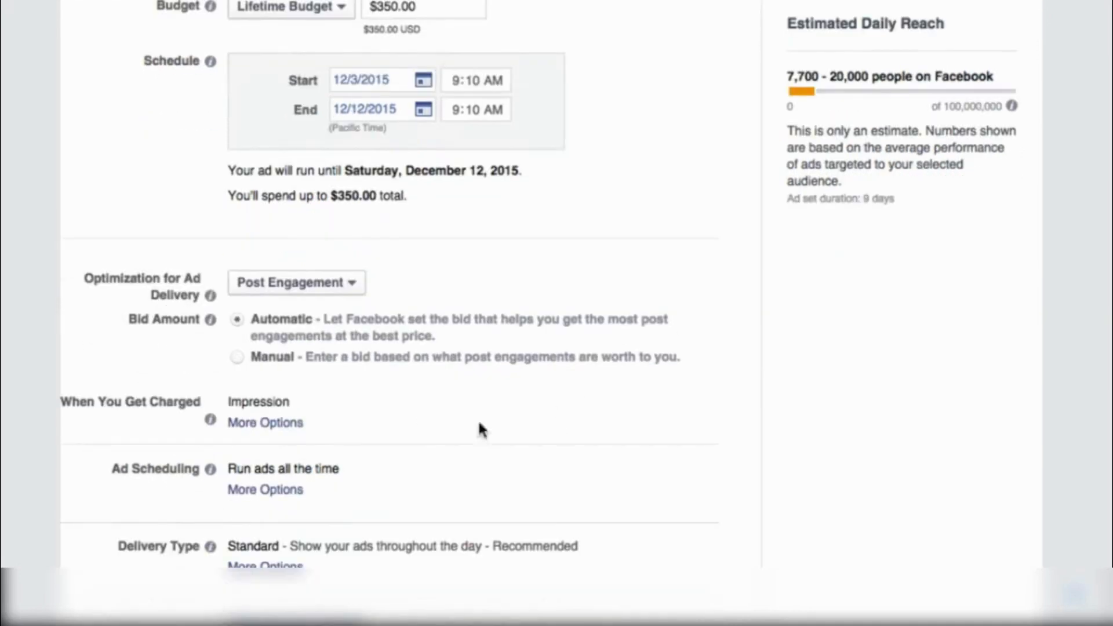
left_click(354, 285)
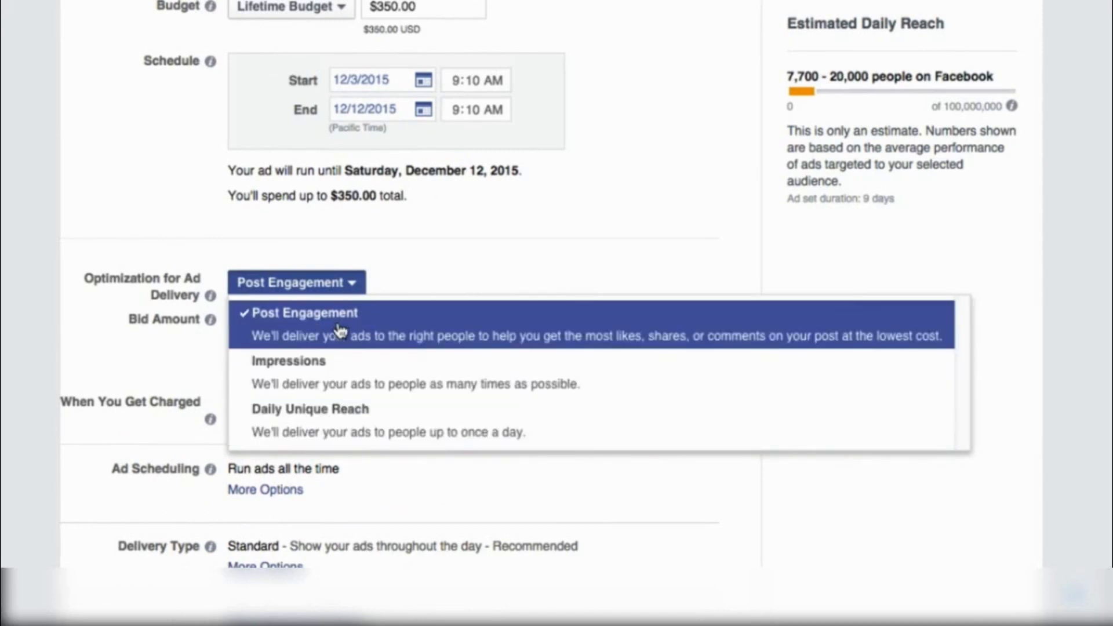
left_click(341, 330)
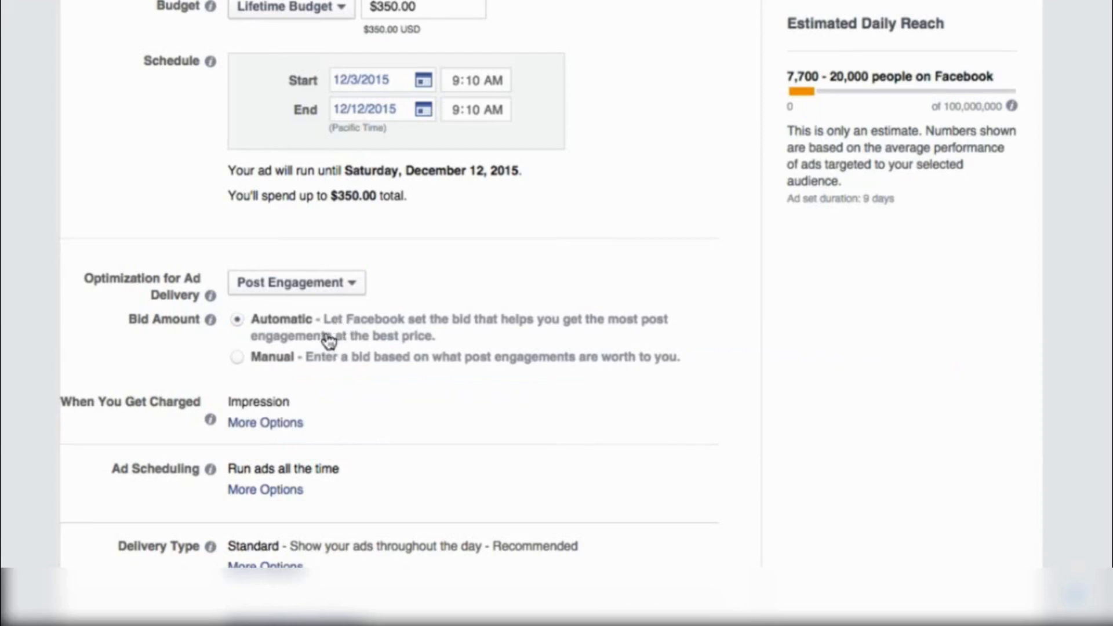
left_click(342, 290)
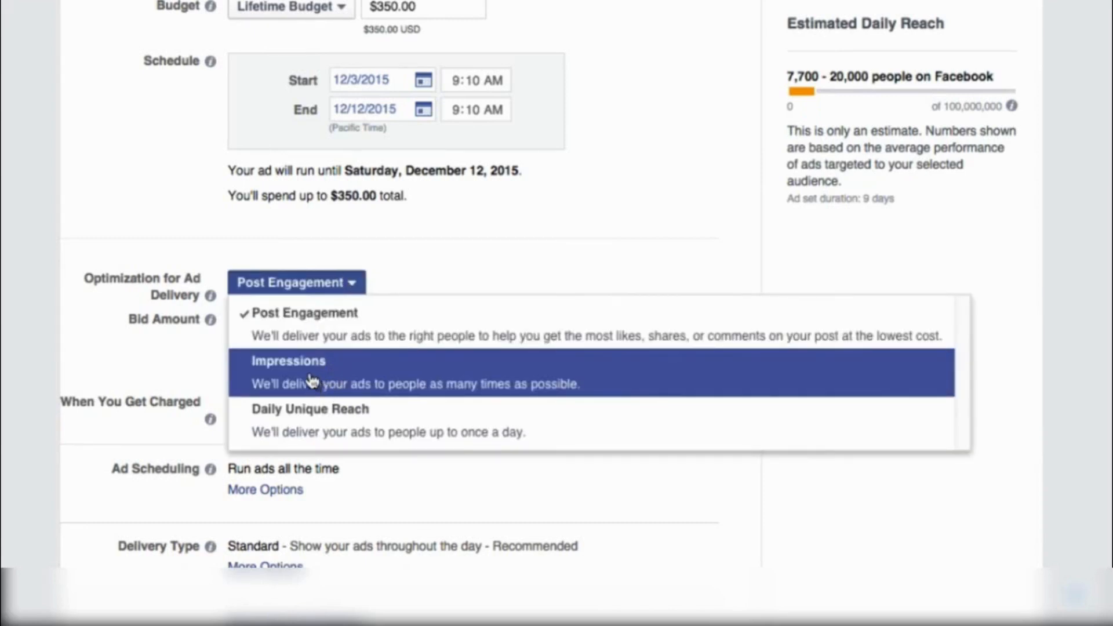
left_click(322, 336)
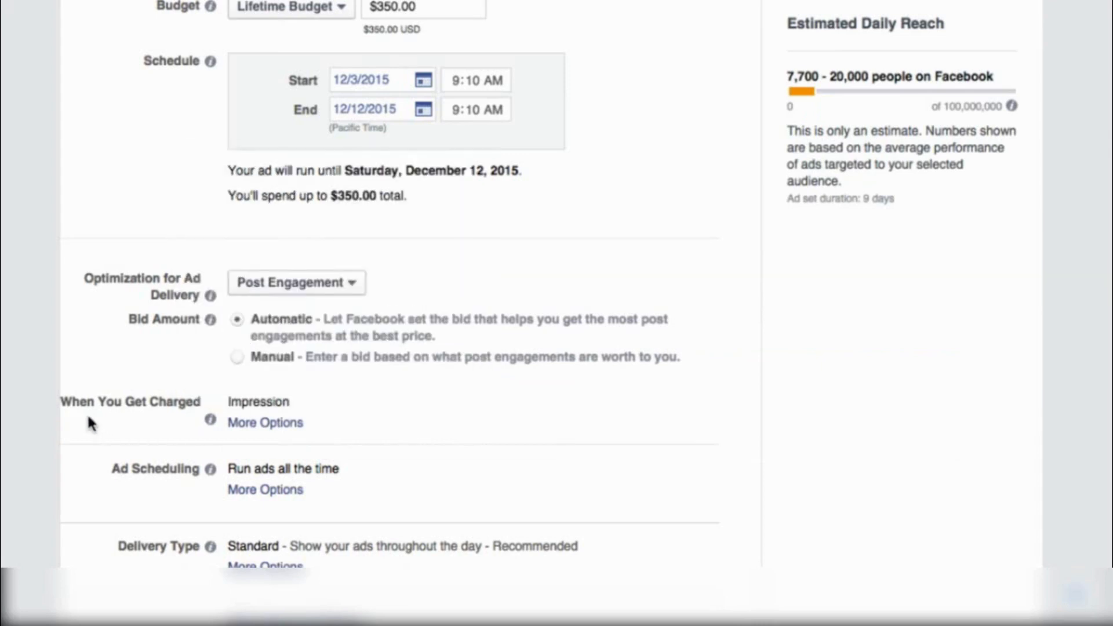
- Set the ad set to be charged by Post Engagement and check the explanation of the bid amount
left_click(262, 424)
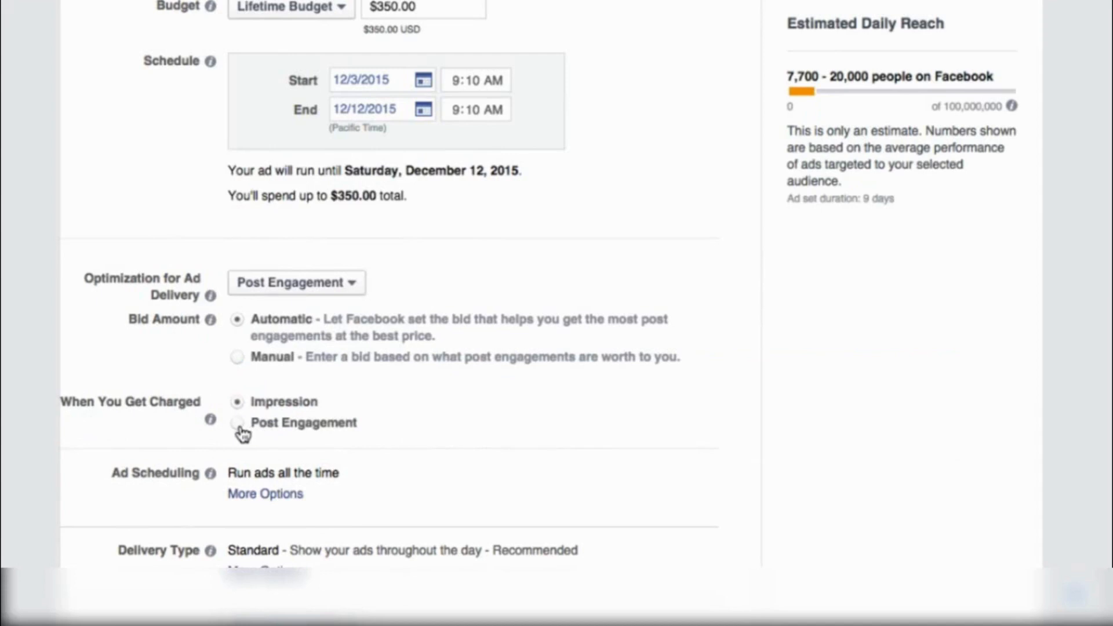
left_click(239, 425)
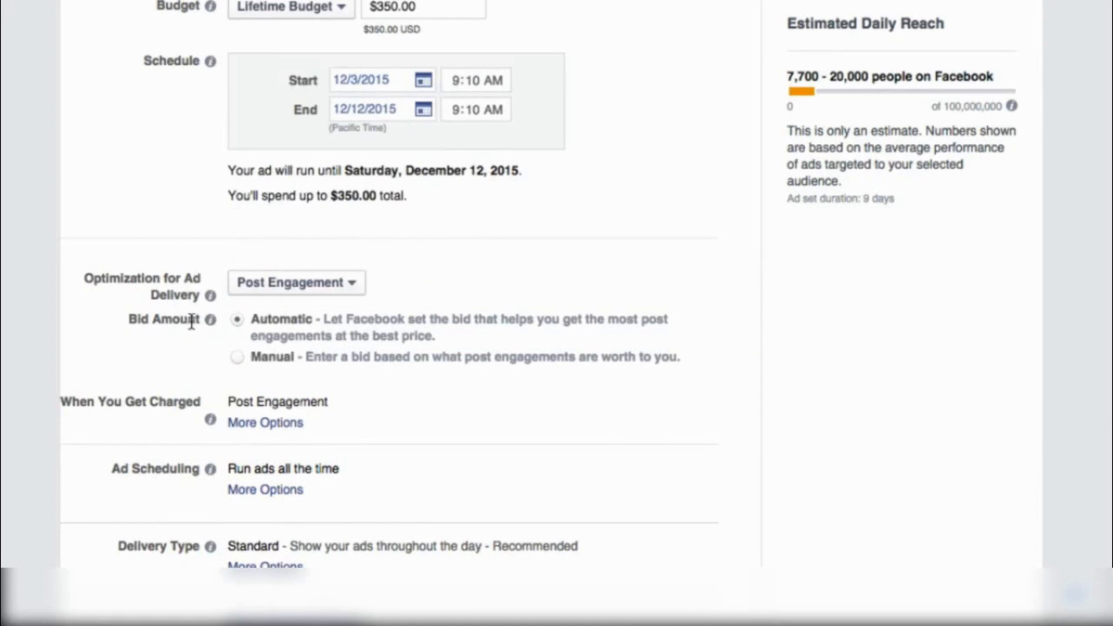
mouse_move(209, 321)
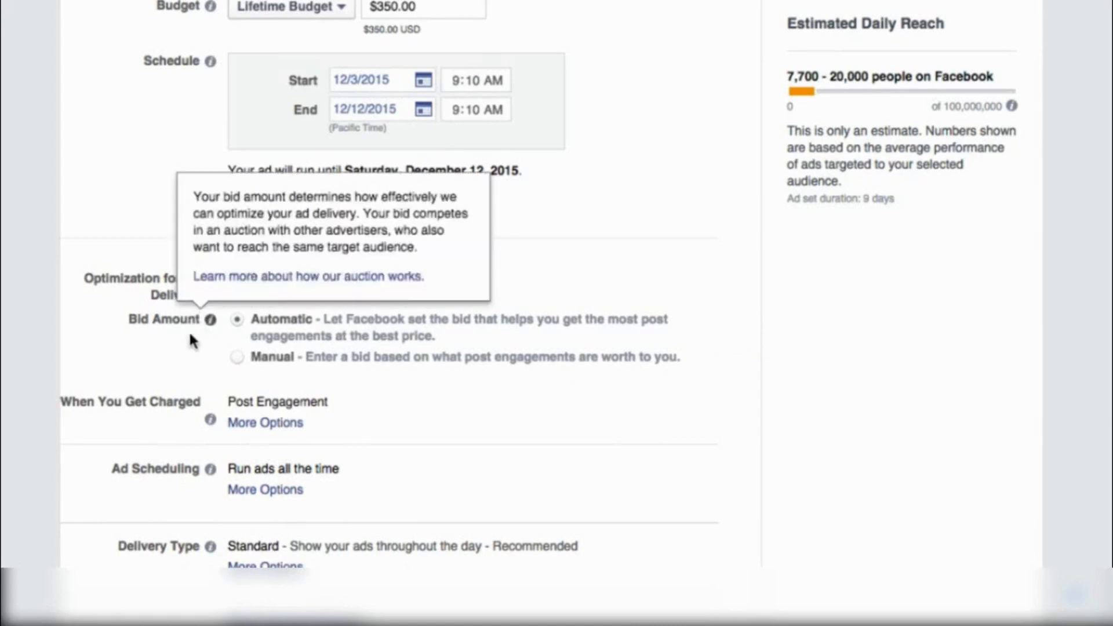
scroll(441, 516, "down", 1)
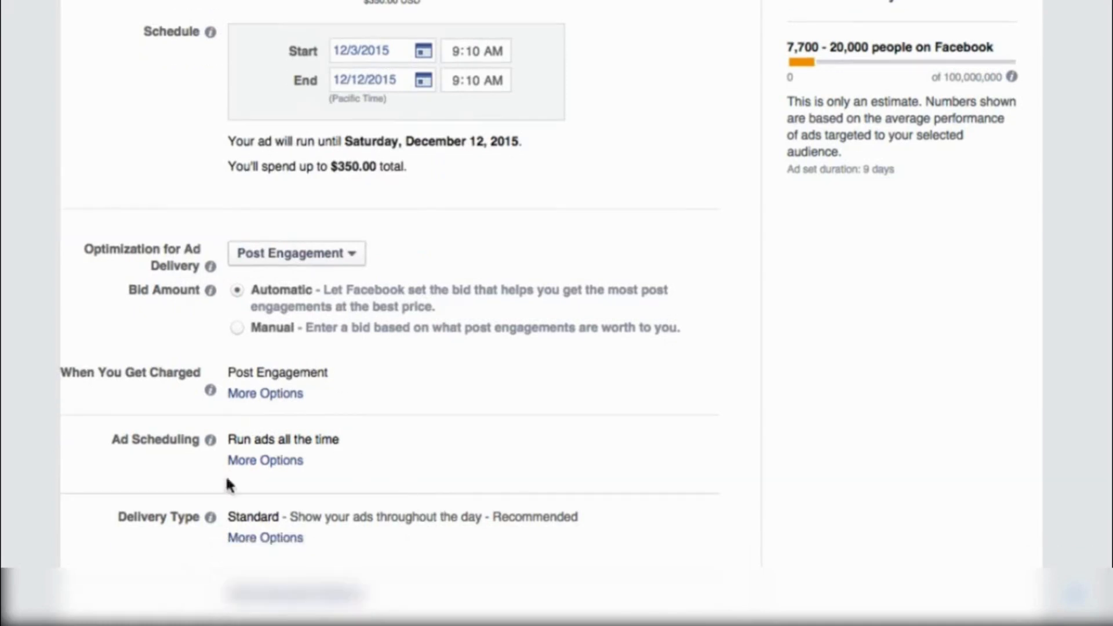
- Switch ad scheduling to run on a schedule and mark 3pm to 6pm on Tuesday and Wednesday
left_click(267, 460)
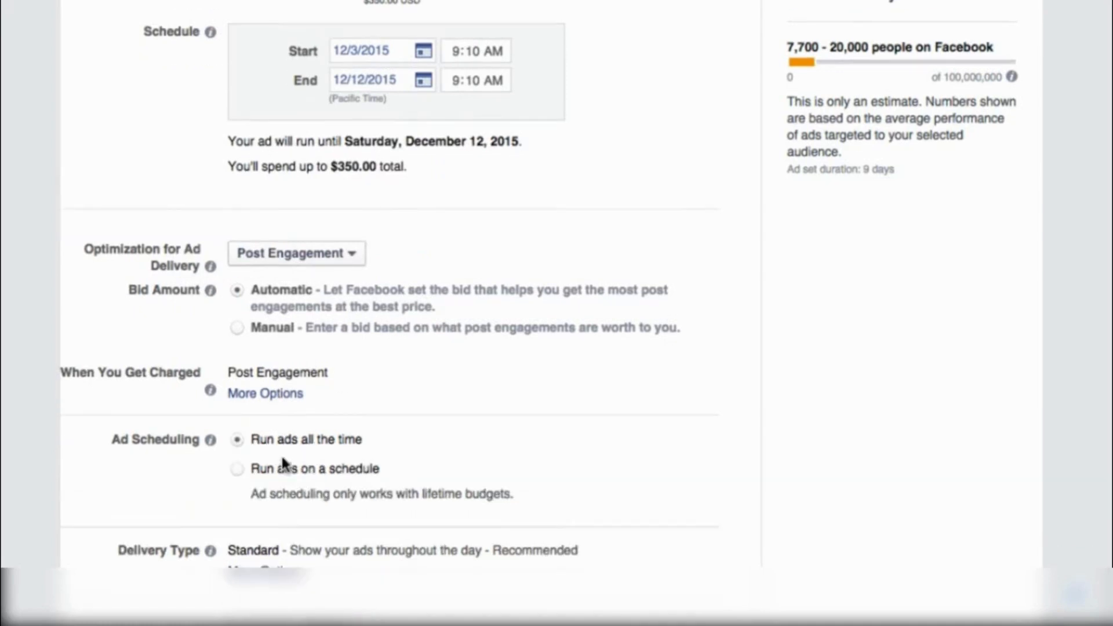
left_click(237, 469)
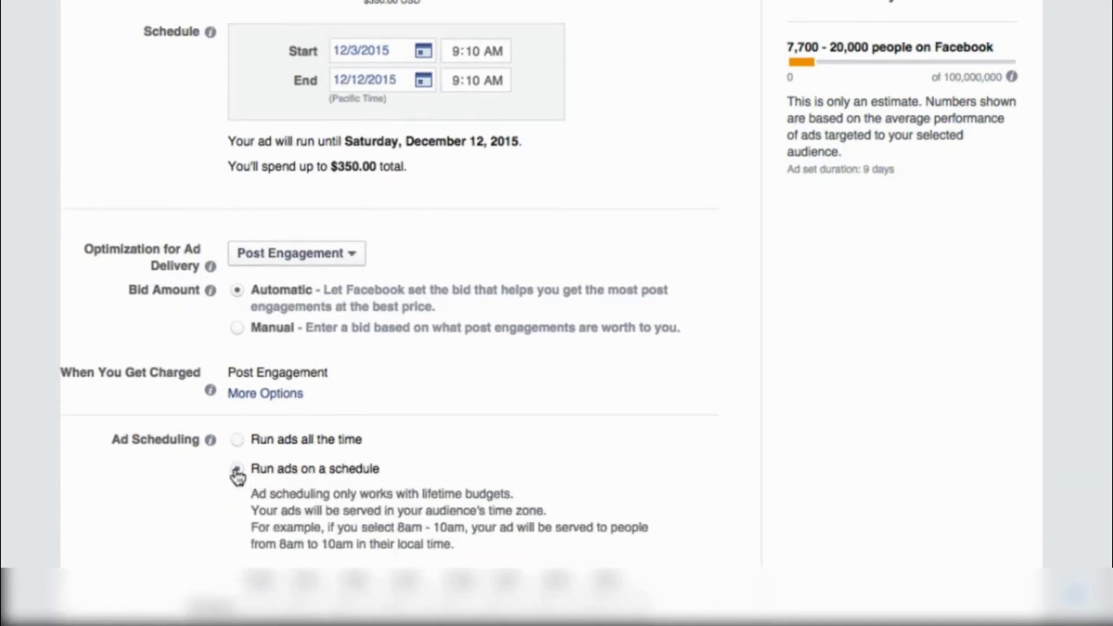
scroll(307, 493, "down", 3)
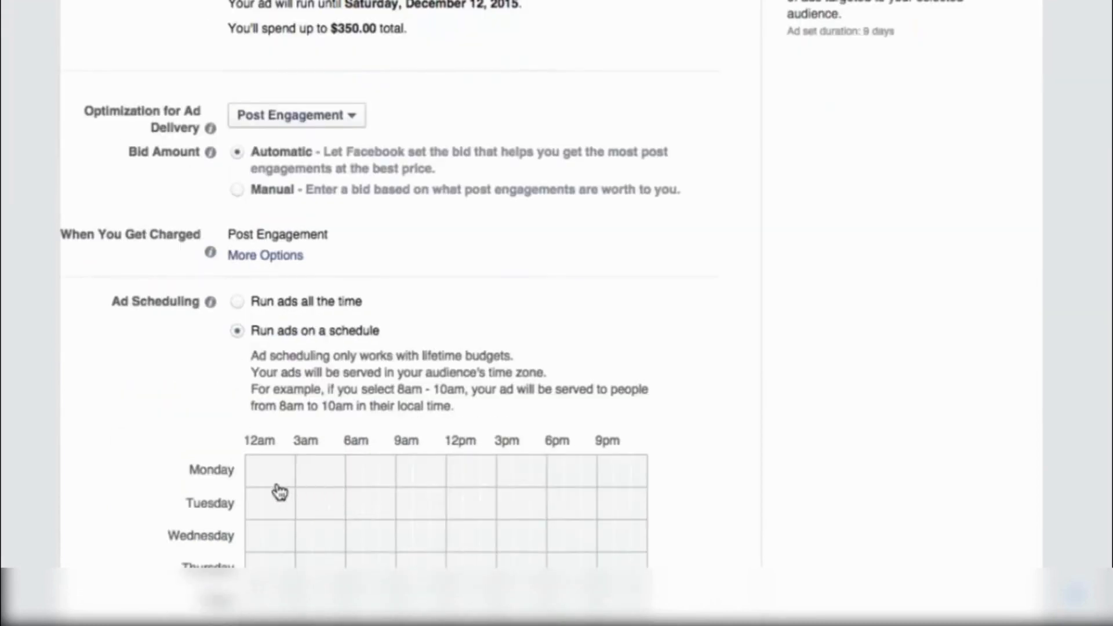
left_click(542, 511)
left_click_drag(542, 509, 539, 542)
left_click(510, 533)
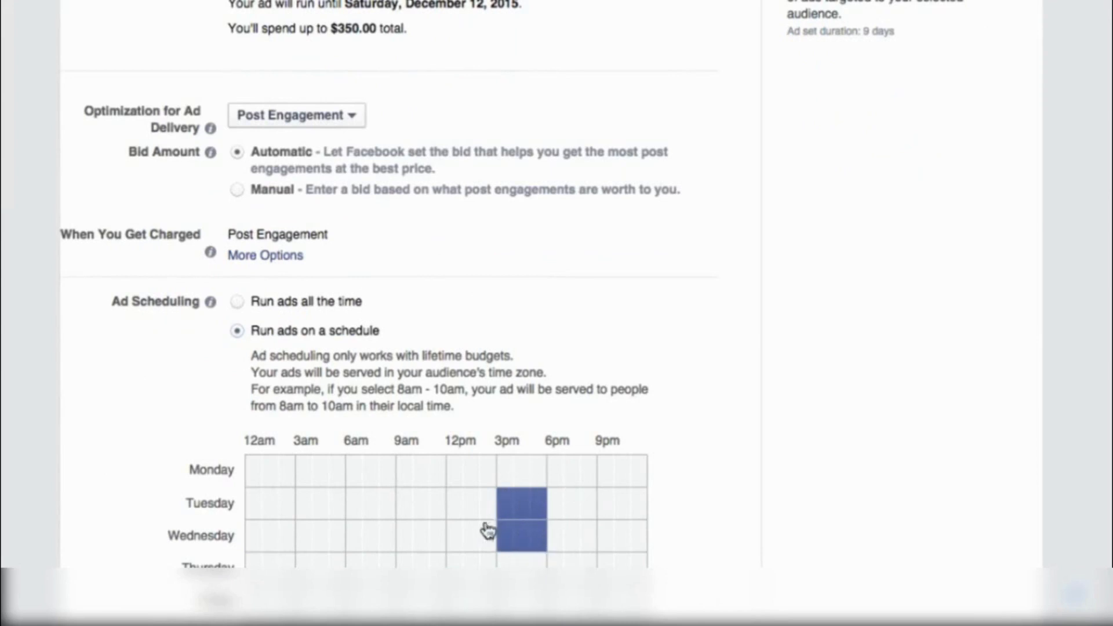
- Extend the Tuesday and Wednesday time slots to 9pm, and return ad scheduling to running ads all the time
left_click(558, 506)
left_click(585, 510)
left_click(574, 509)
left_click(558, 538)
left_click(572, 543)
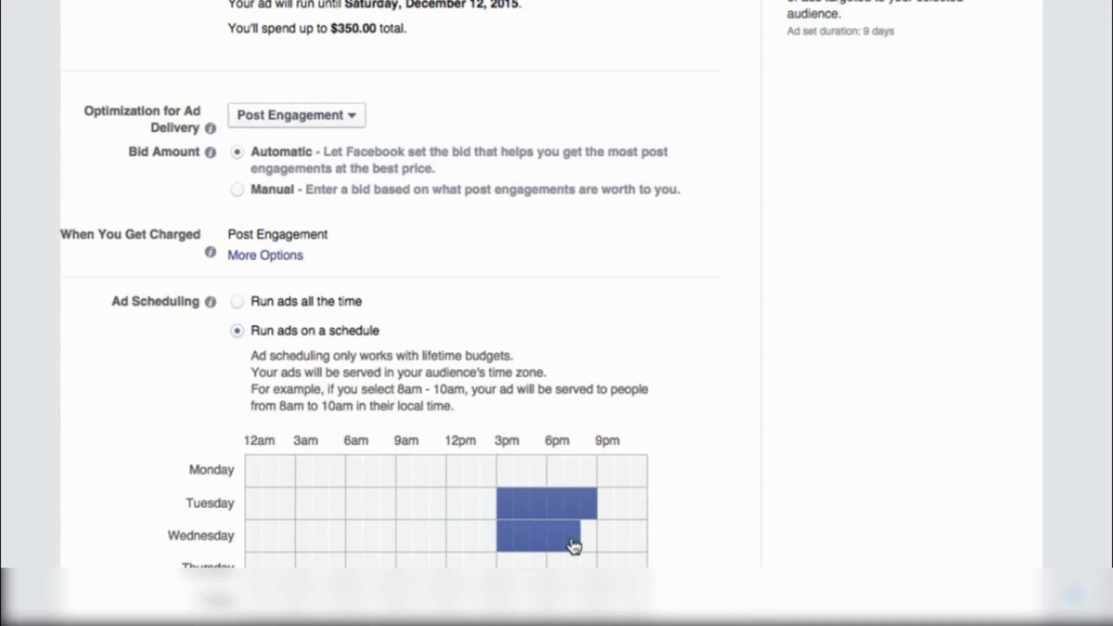
left_click(585, 541)
scroll(580, 528, "down", 1)
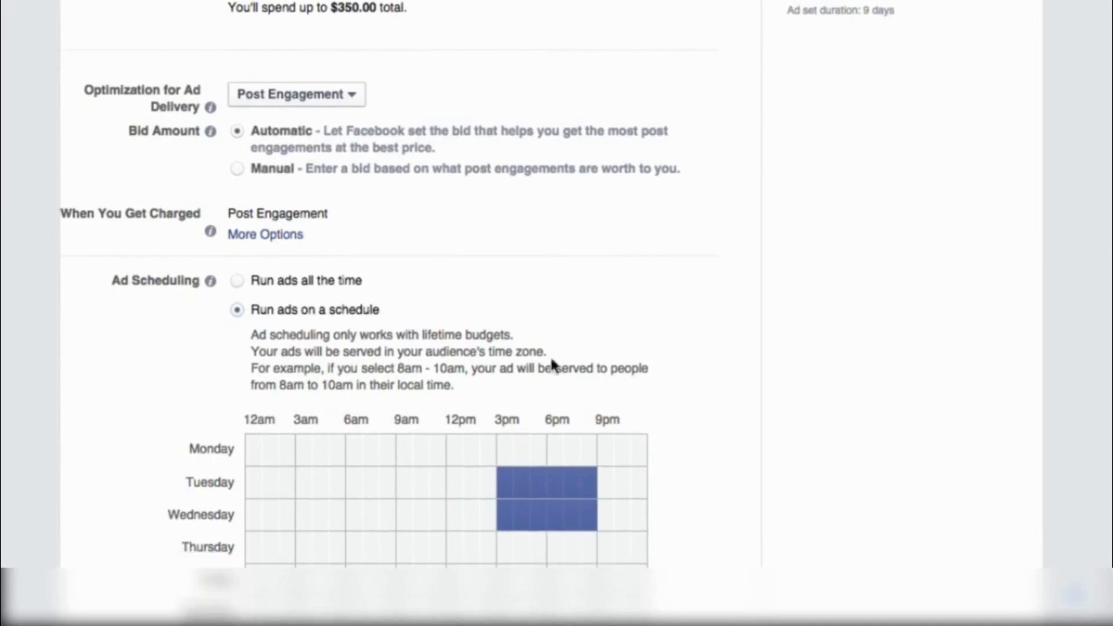
left_click(255, 290)
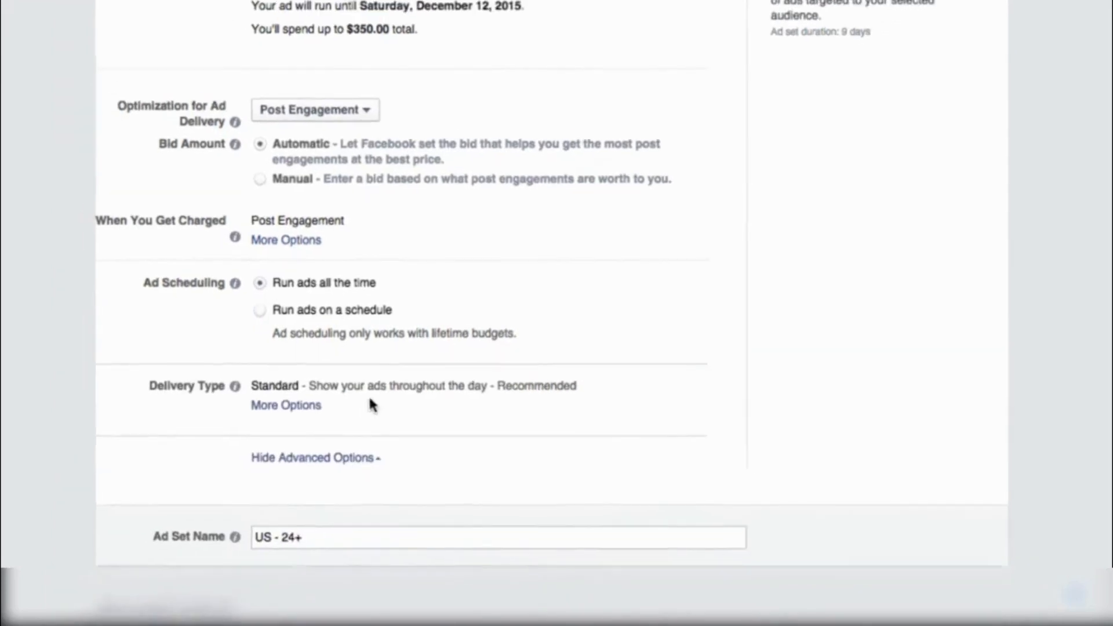
- Review the Standard and Accelerated delivery types, keeping Standard selected
scroll(492, 419, "down", 2)
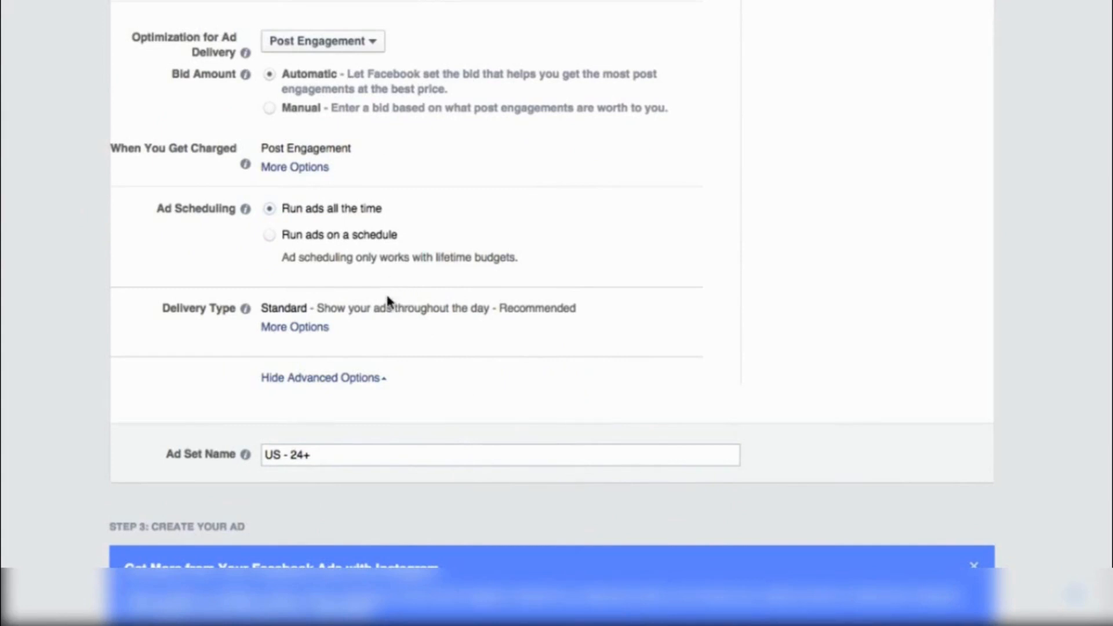
scroll(395, 313, "down", 1)
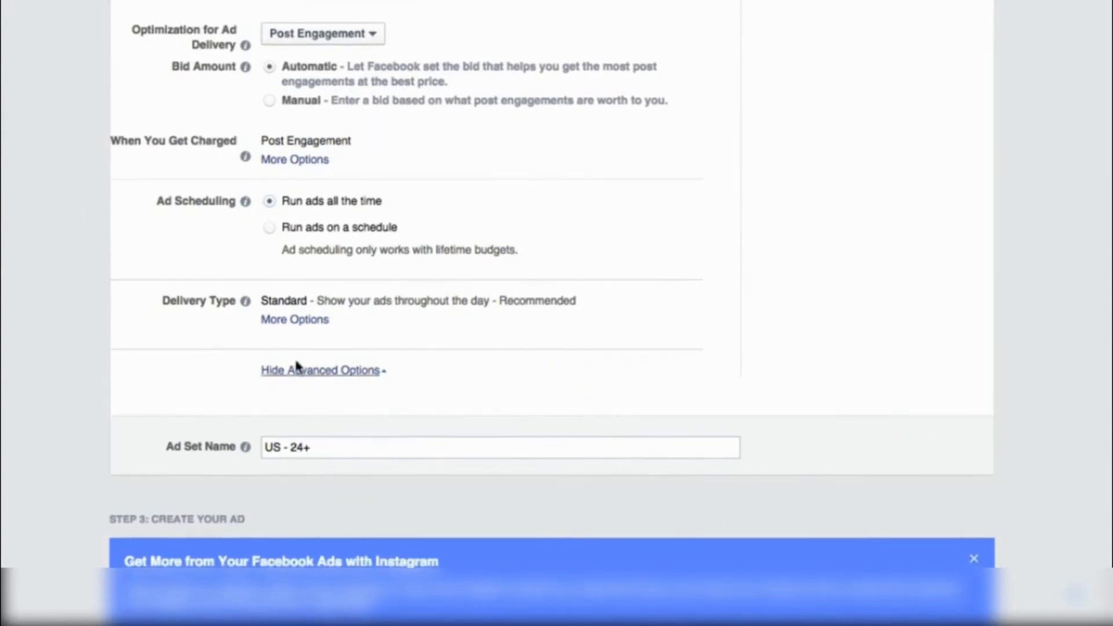
left_click(293, 320)
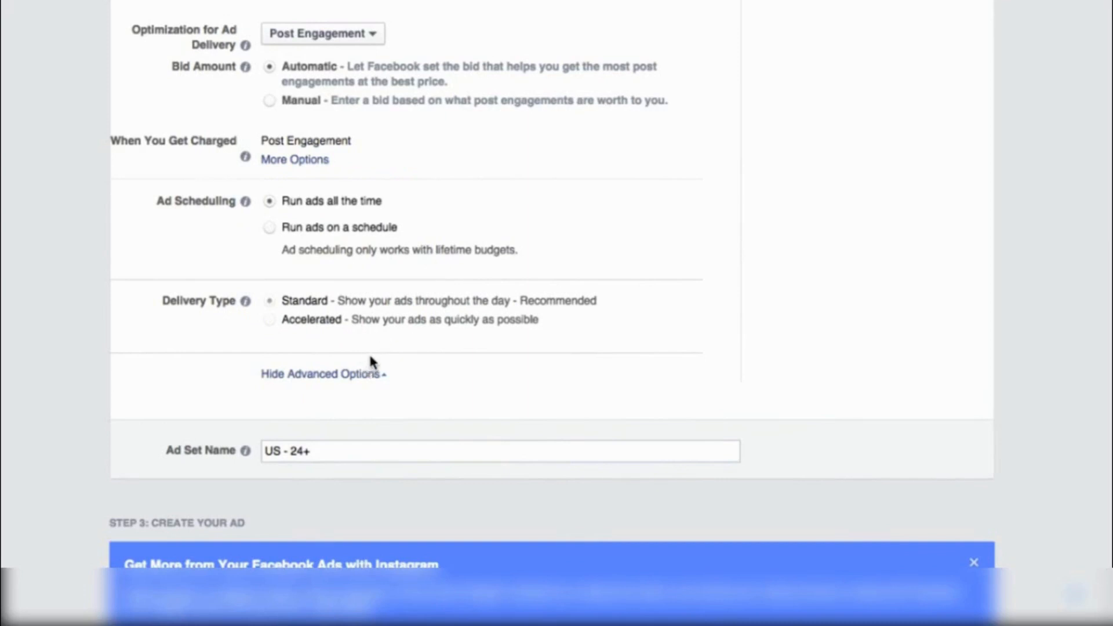
- Rename the ad set as "Ad Name Goes Here 1"
scroll(400, 365, "down", 3)
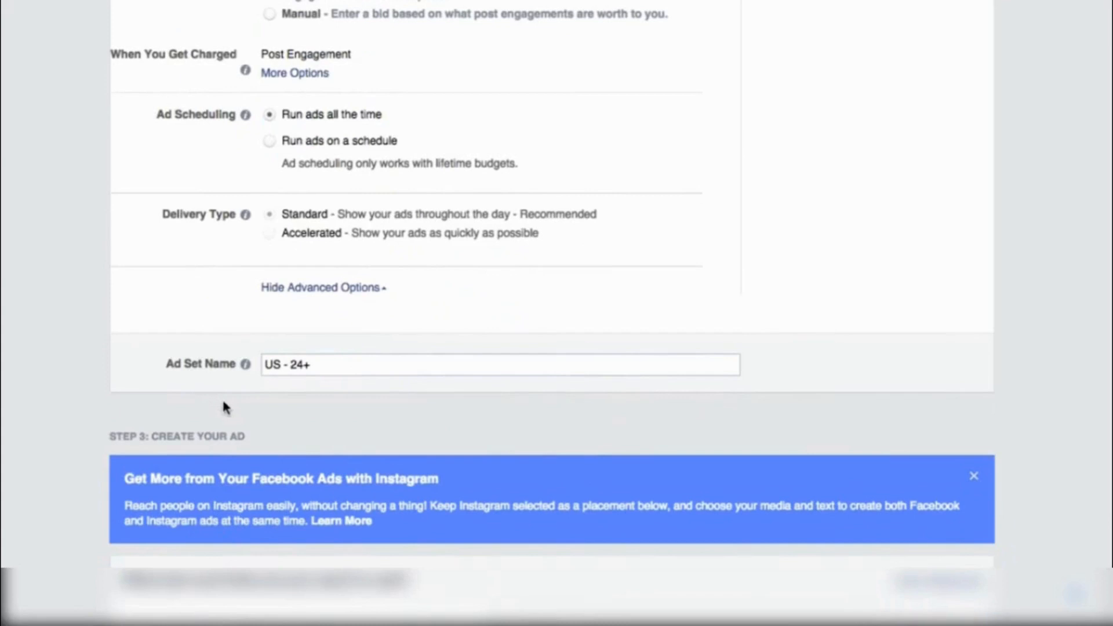
triple_click(325, 366)
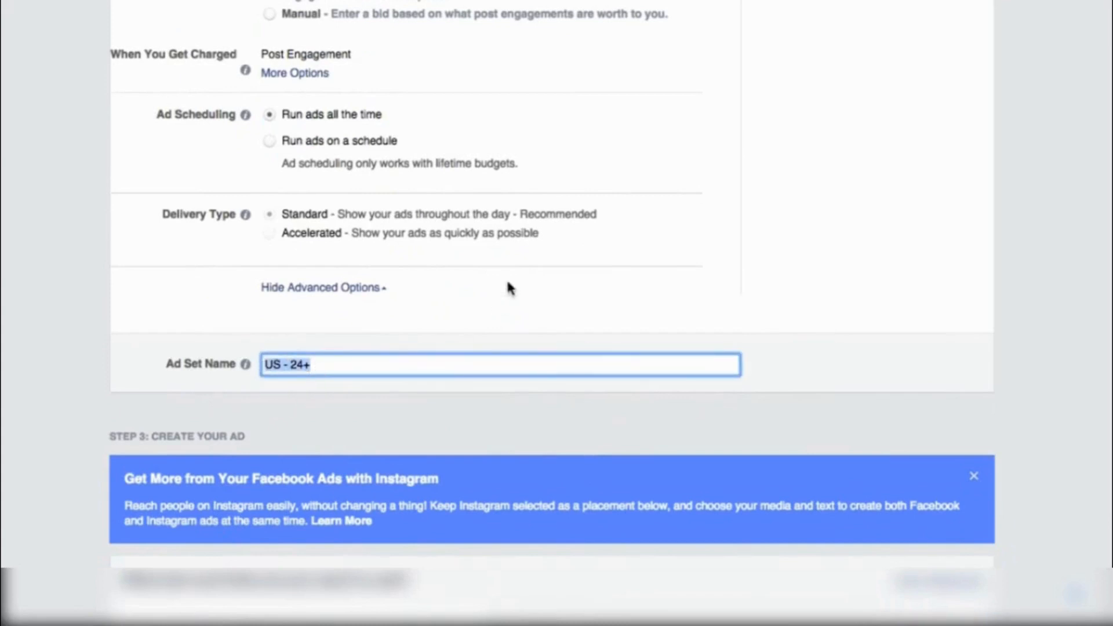
type("Ad Name Goes Here 1")
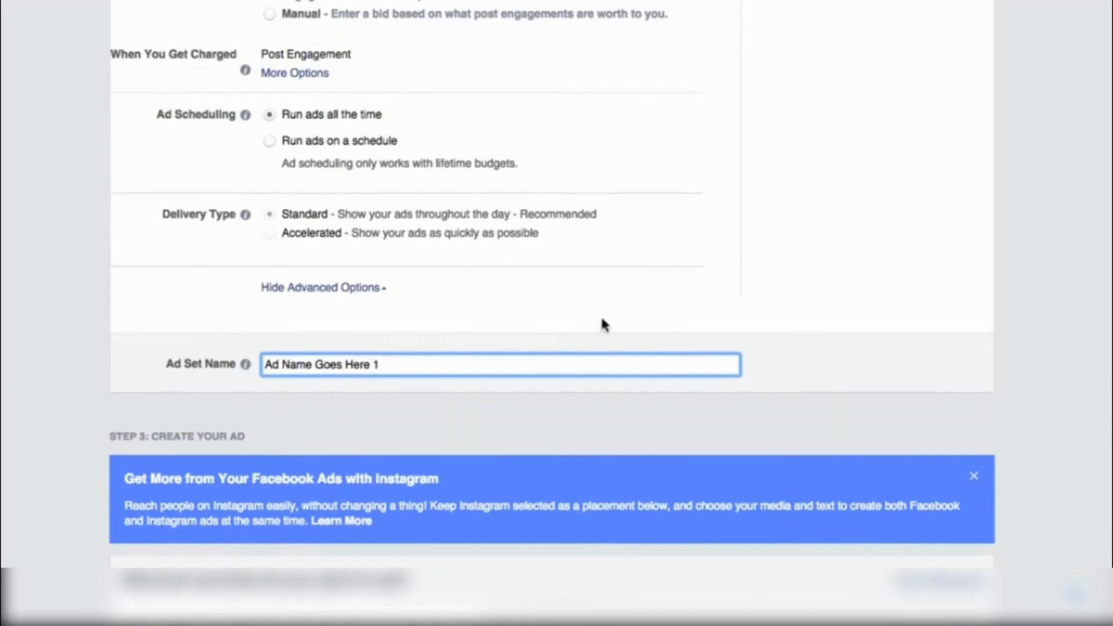
- Examine the ad's text and links section and preview the boosted post in Mobile News Feed, Desktop Right Column and Desktop News Feed
scroll(40, 400, "down", 6)
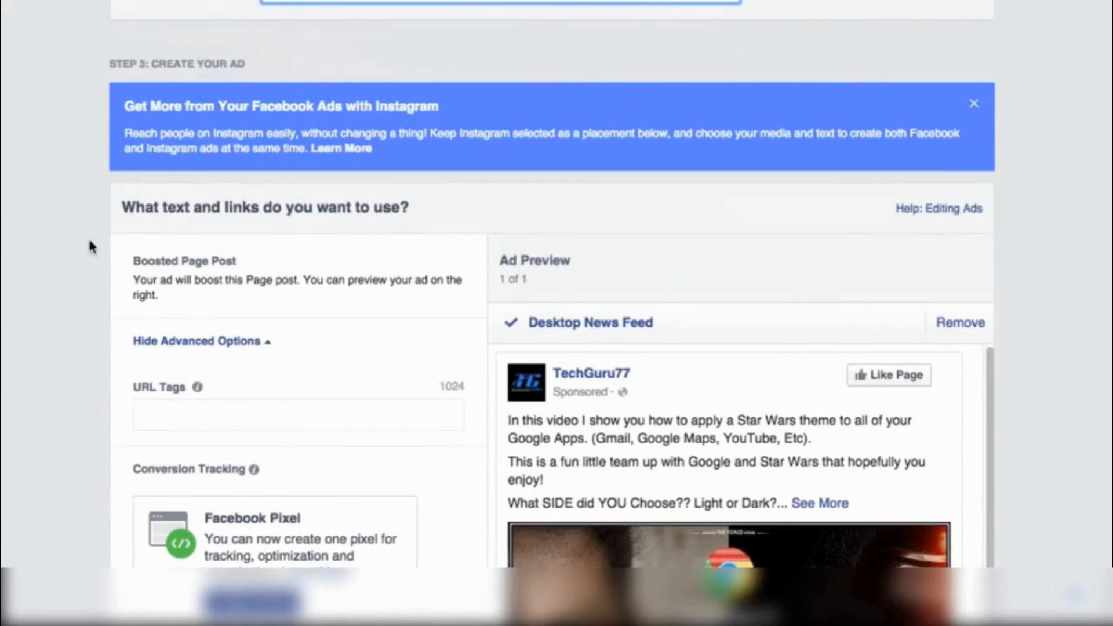
scroll(26, 197, "down", 1)
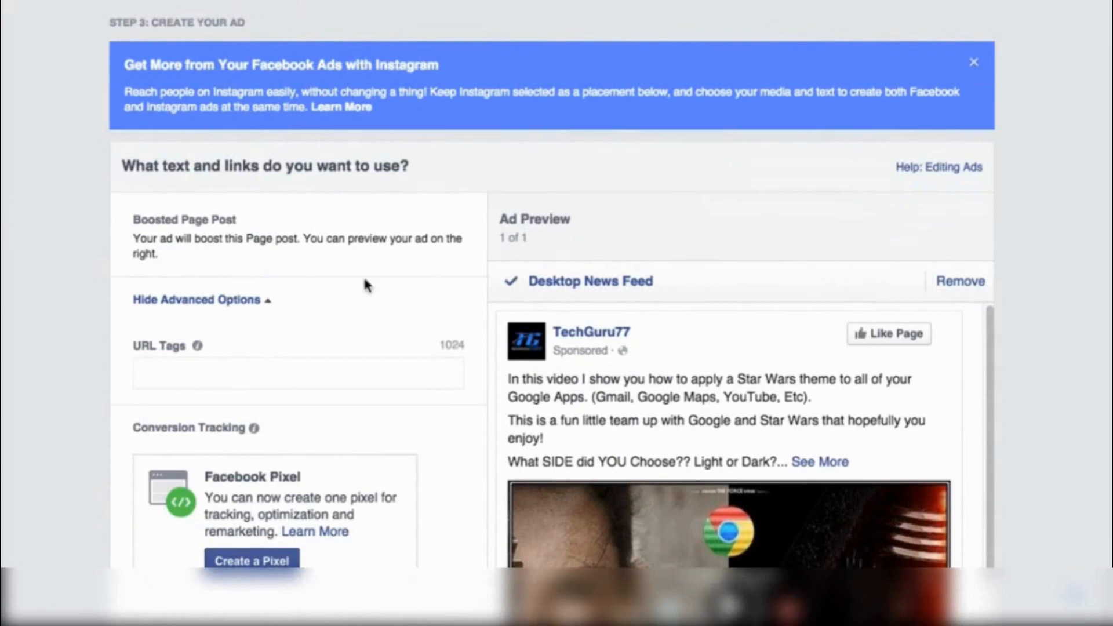
scroll(7, 336, "down", 2)
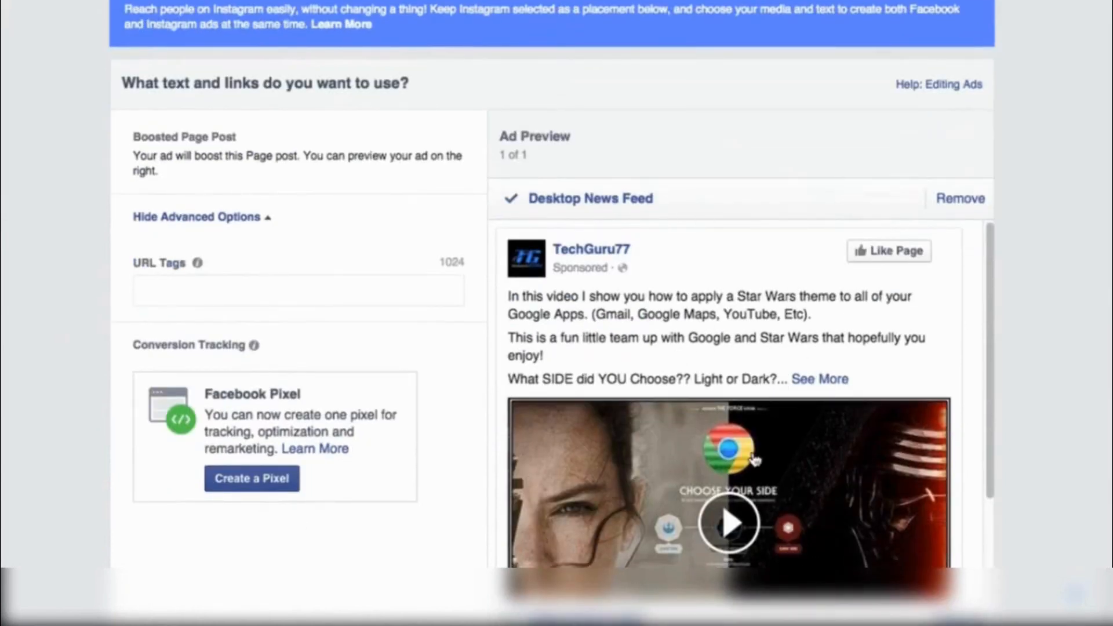
scroll(755, 460, "down", 1)
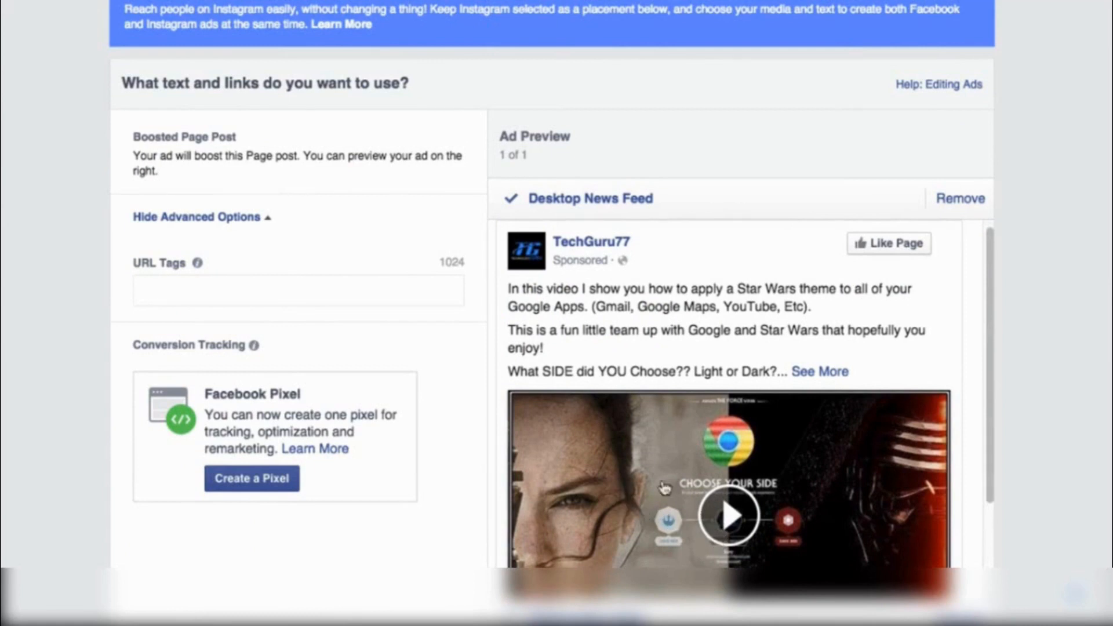
scroll(358, 406, "down", 1)
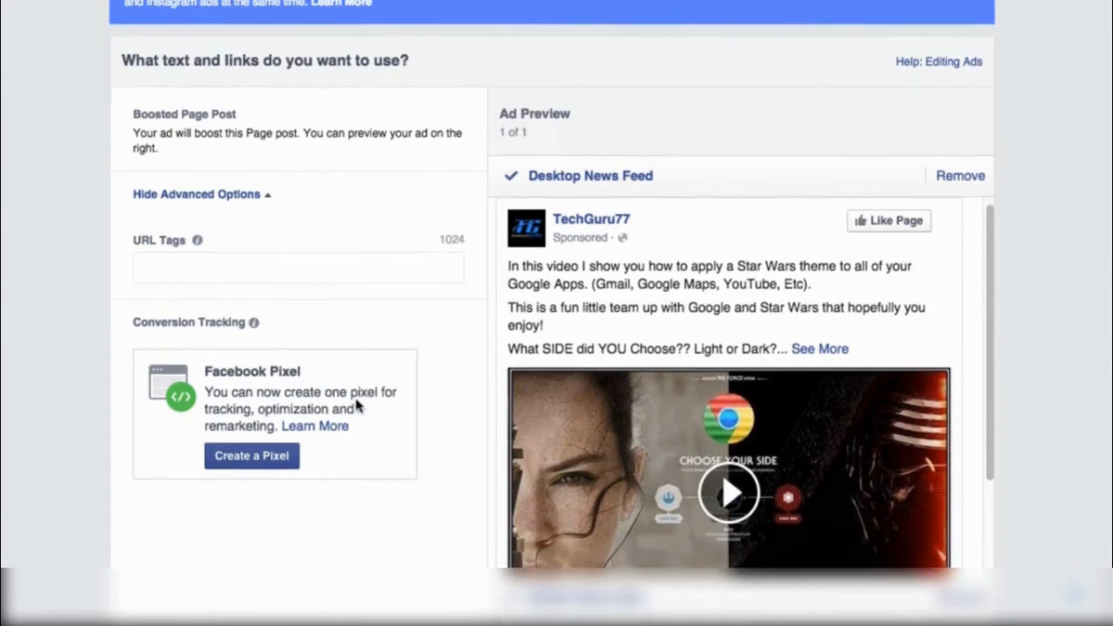
scroll(357, 406, "down", 2)
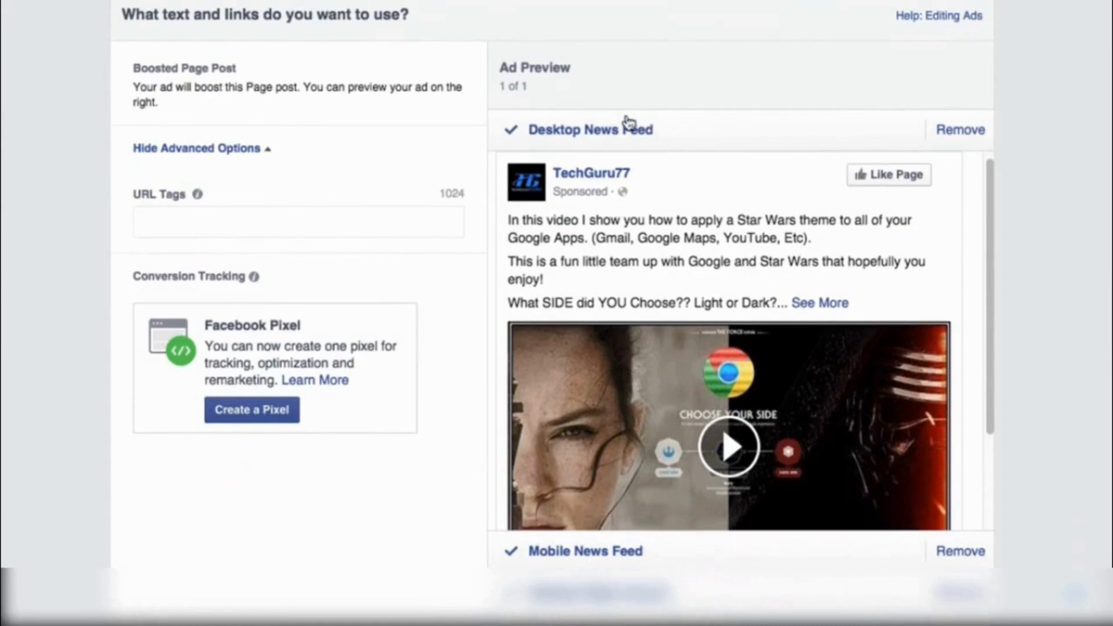
left_click(626, 555)
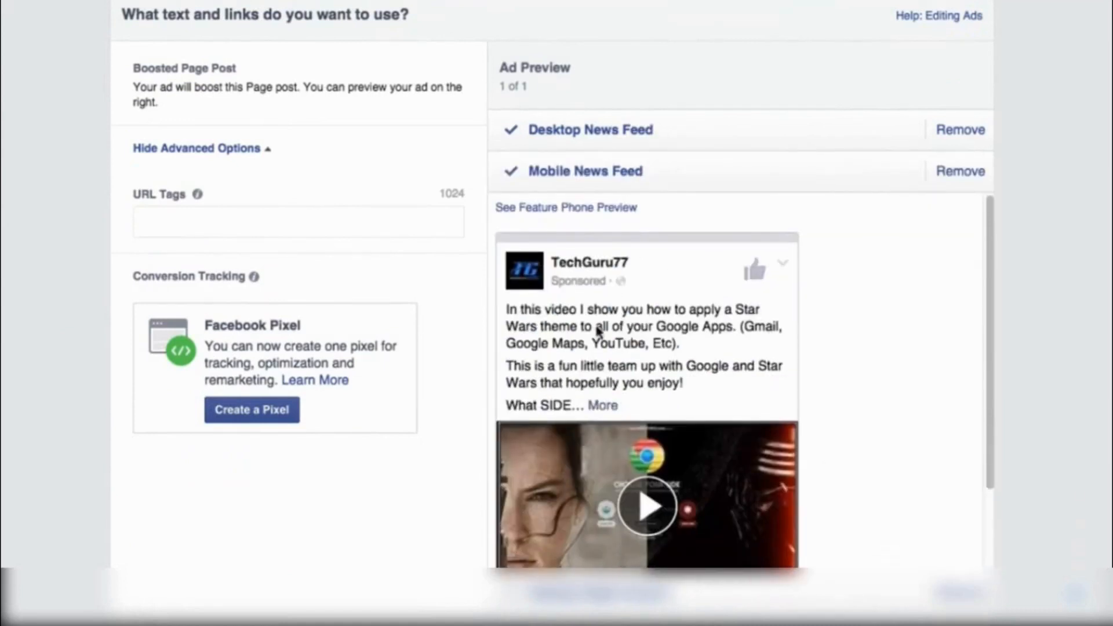
left_click(597, 597)
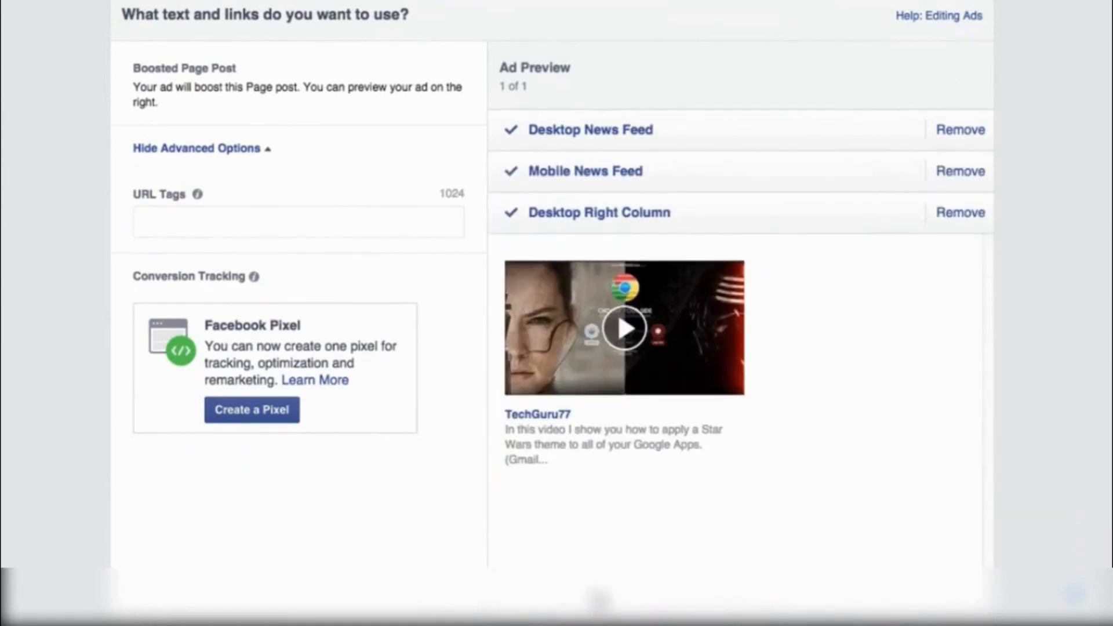
left_click(591, 133)
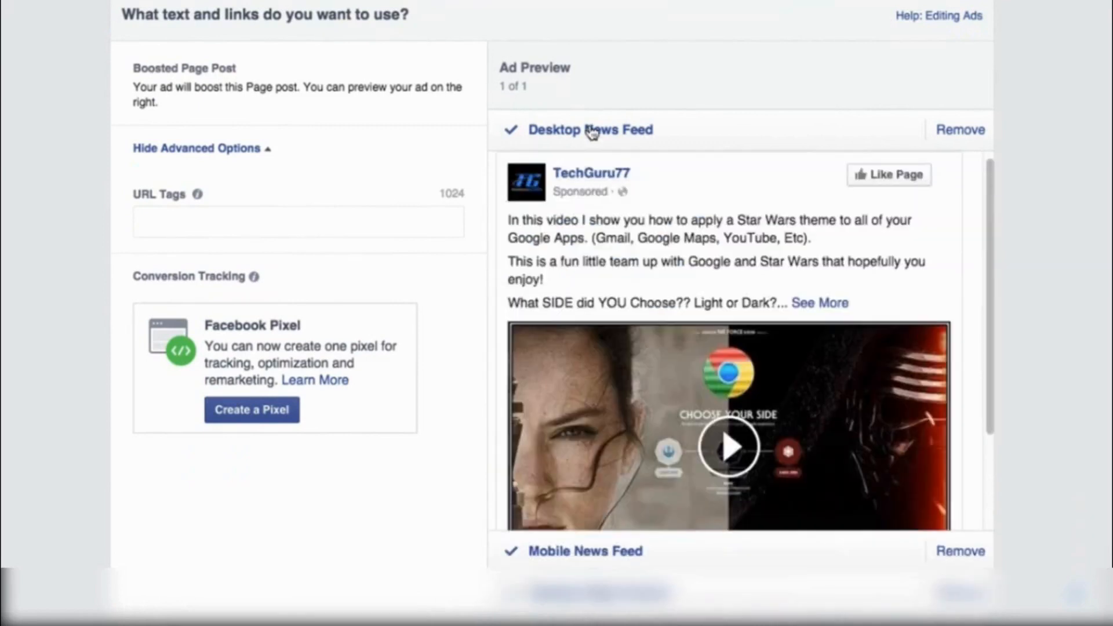
left_click(865, 560)
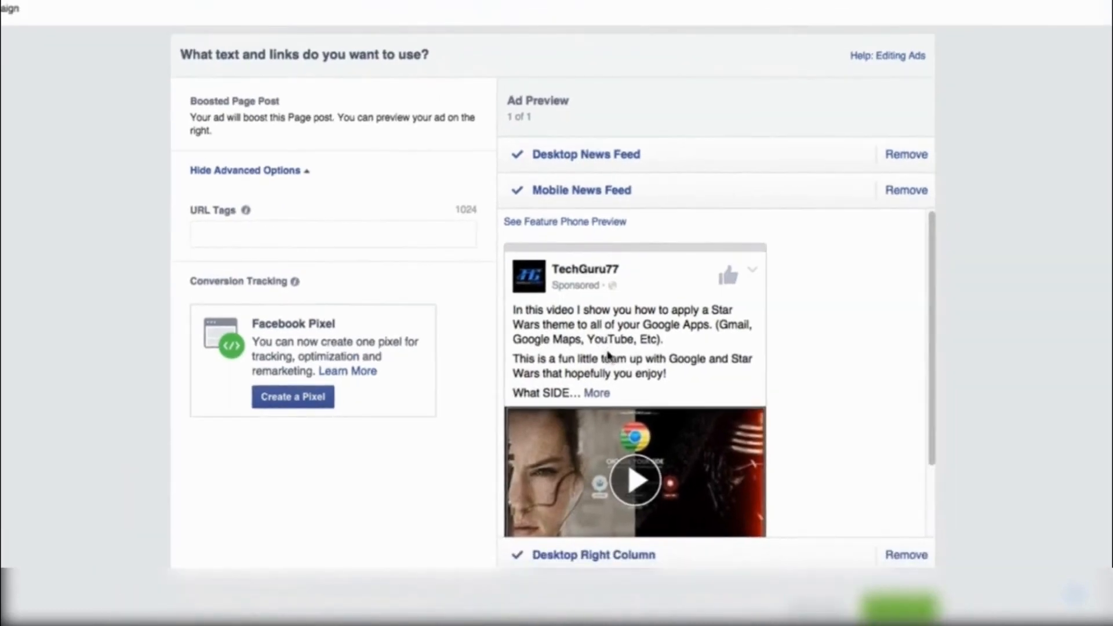
- Preview the ad in Desktop News Feed and review the order summary, returning to editing without placing the order
left_click(658, 167)
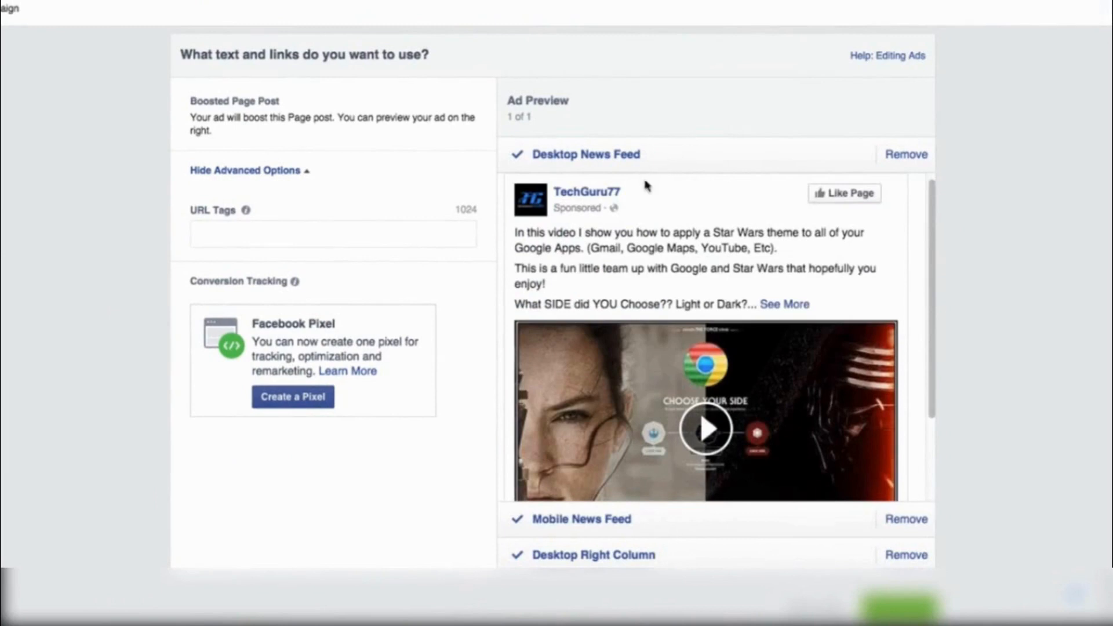
left_click(228, 235)
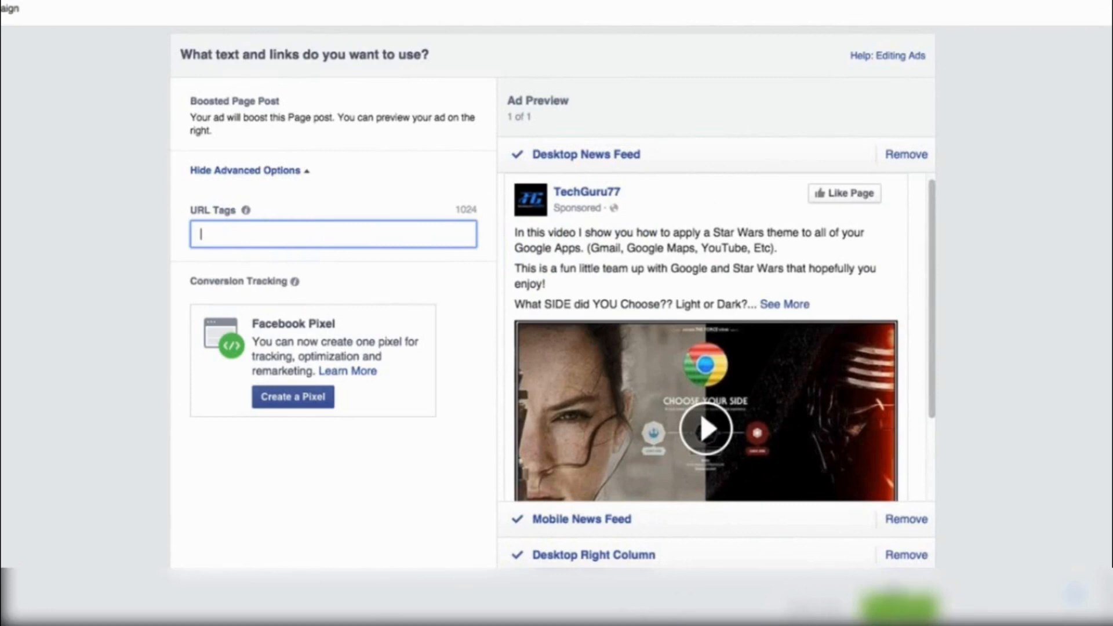
left_click(817, 612)
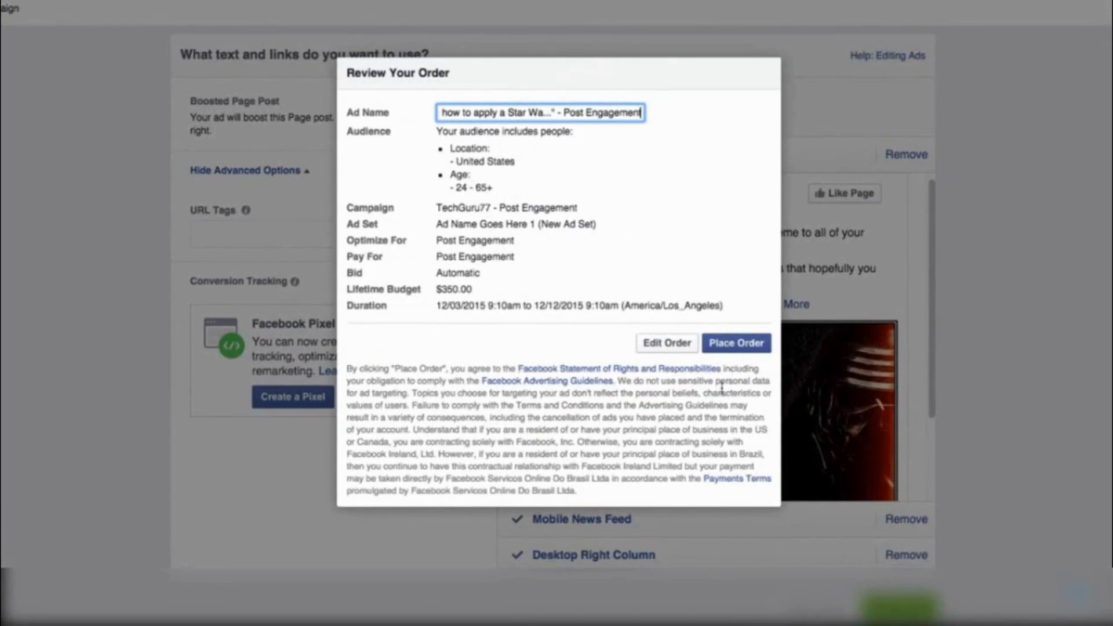
left_click(661, 343)
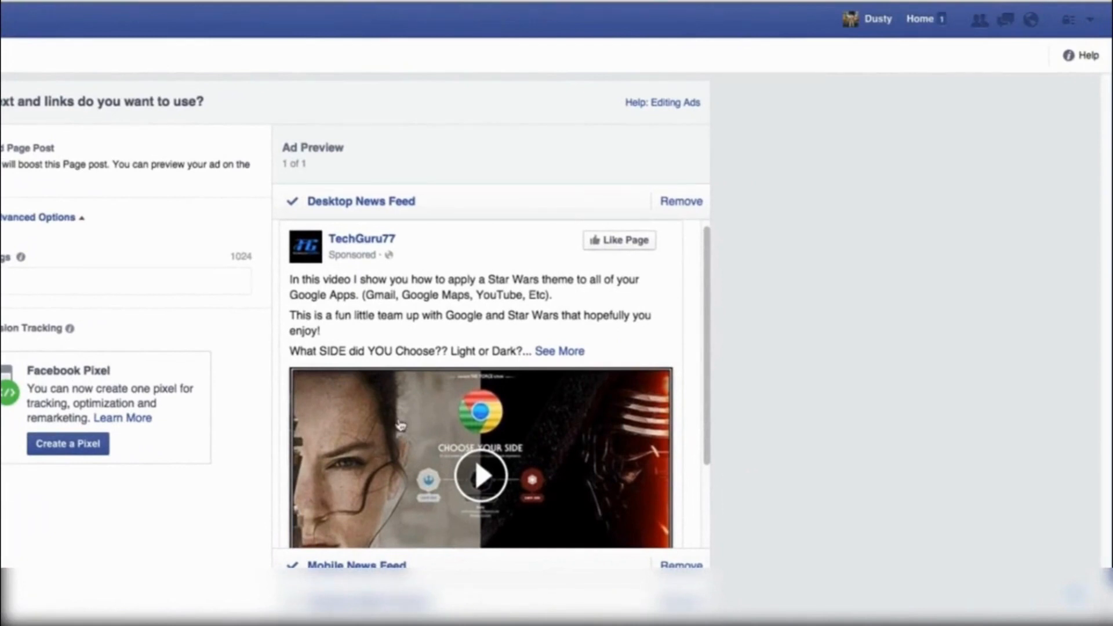
- Leave the ad creation form for Manage Ads, discarding the unsaved changes
left_click(1091, 22)
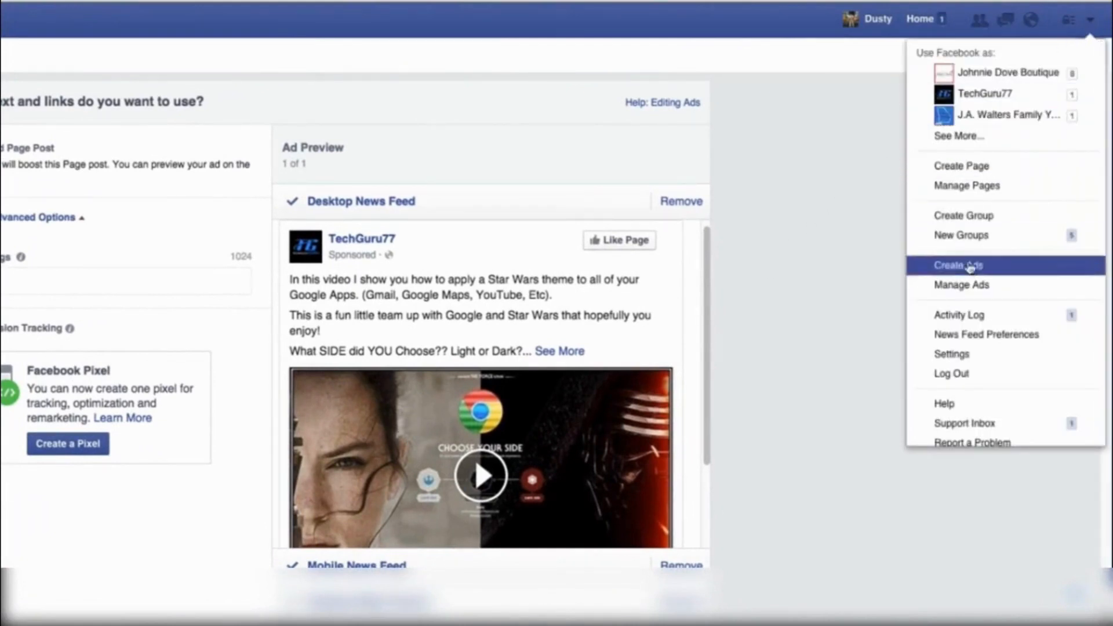
left_click(959, 285)
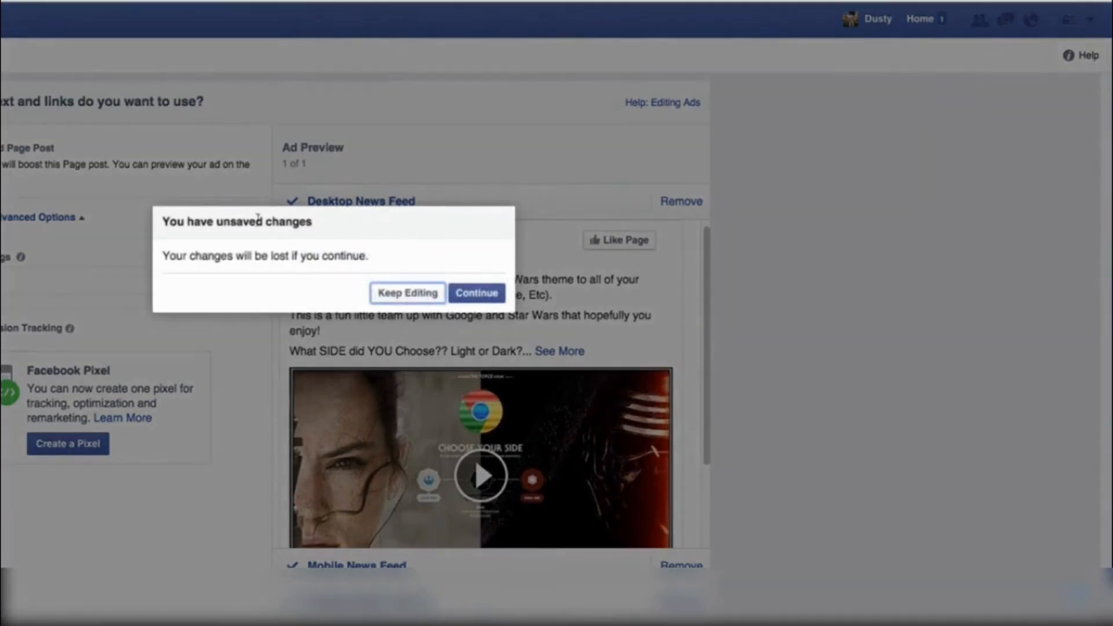
left_click(479, 296)
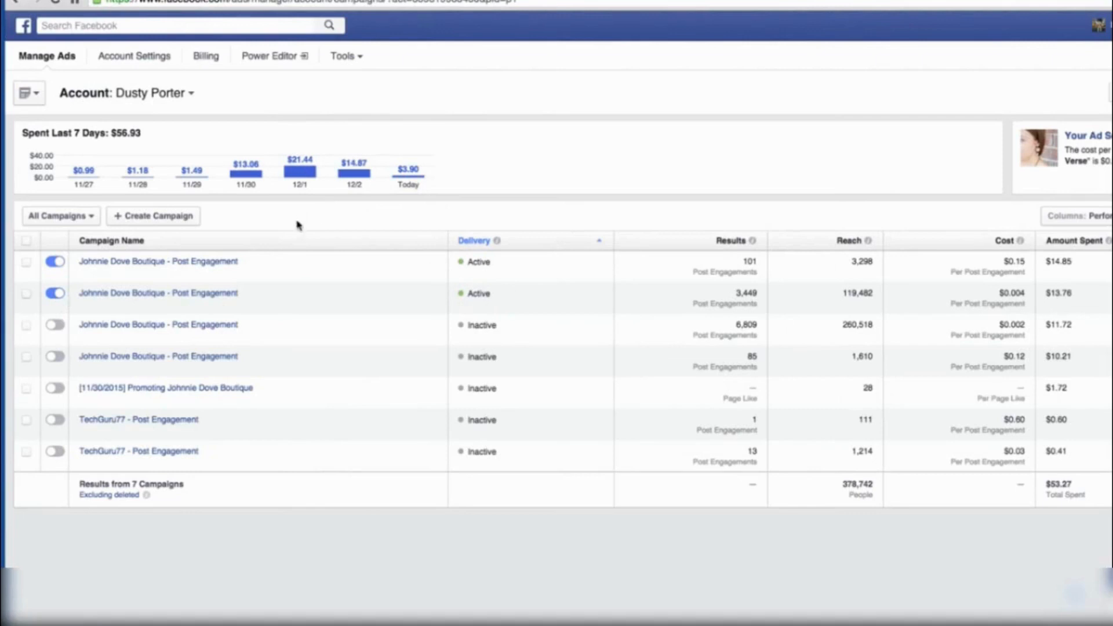
- Turn off the second Johnnie Dove Boutique - Post Engagement campaign and view the date range options, keeping Last 30 days
left_click(58, 297)
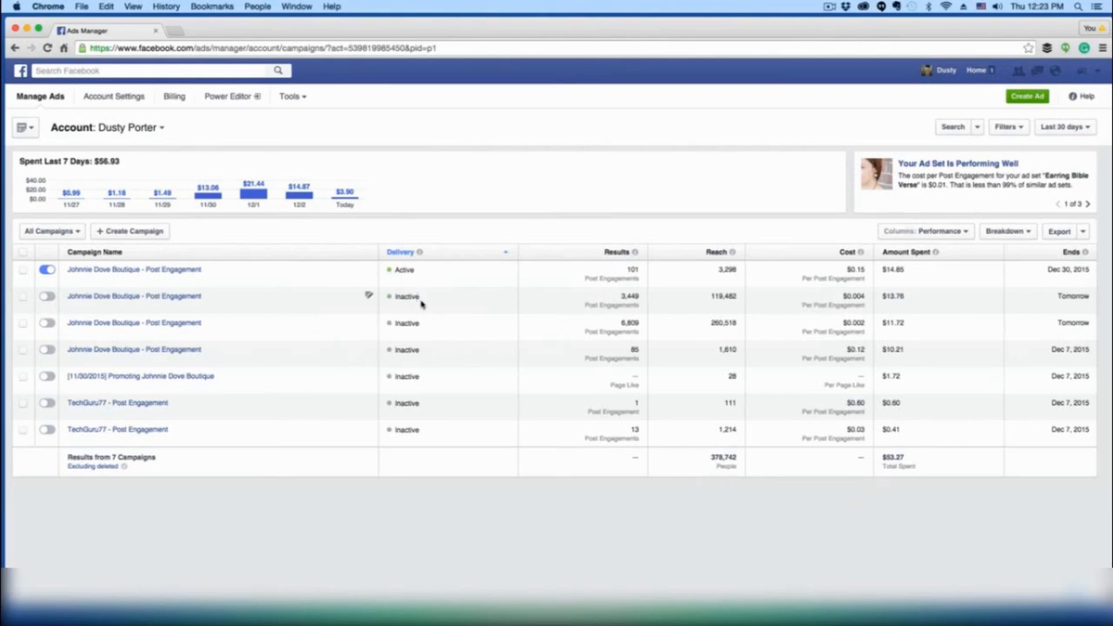
left_click(1087, 127)
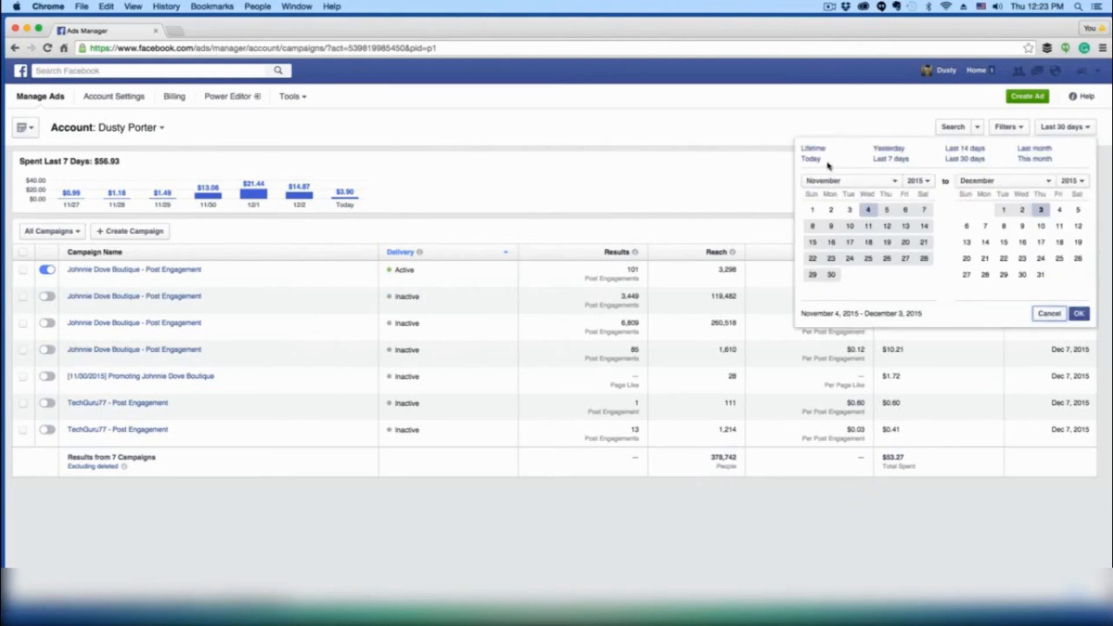
left_click(1090, 130)
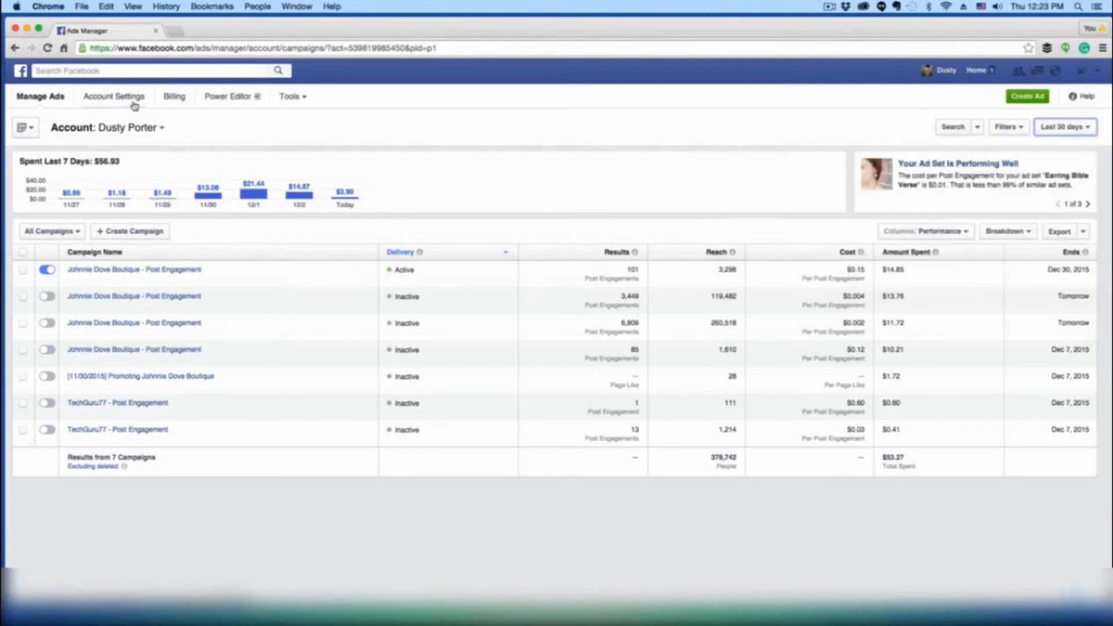
- Visit the Account Settings and Power Editor pages, returning to the Ads Manager campaign list
left_click(116, 98)
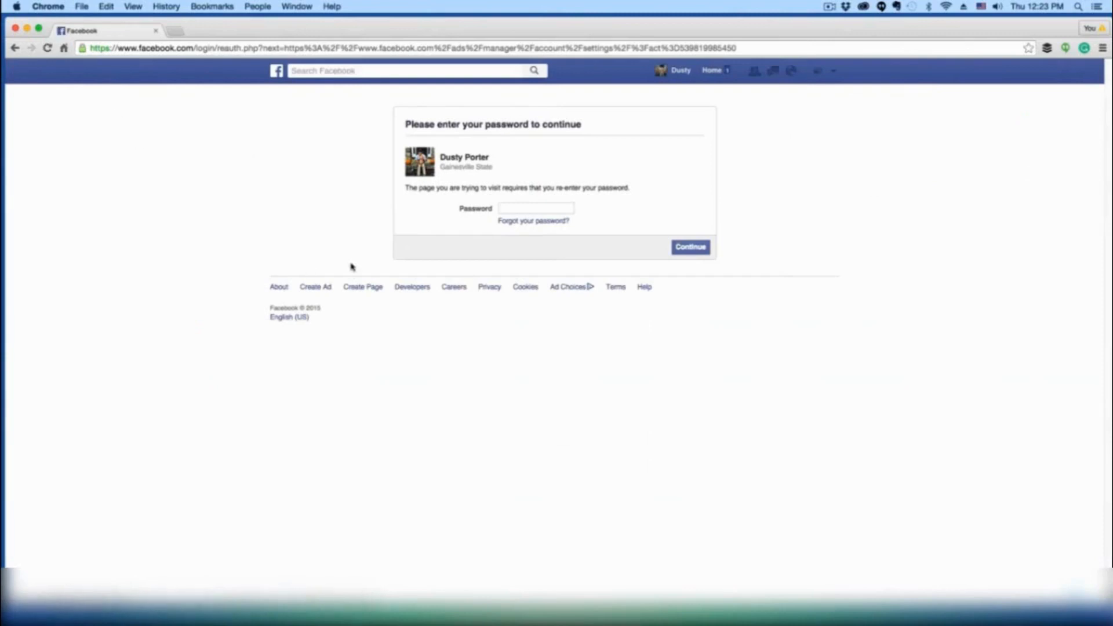
left_click(15, 48)
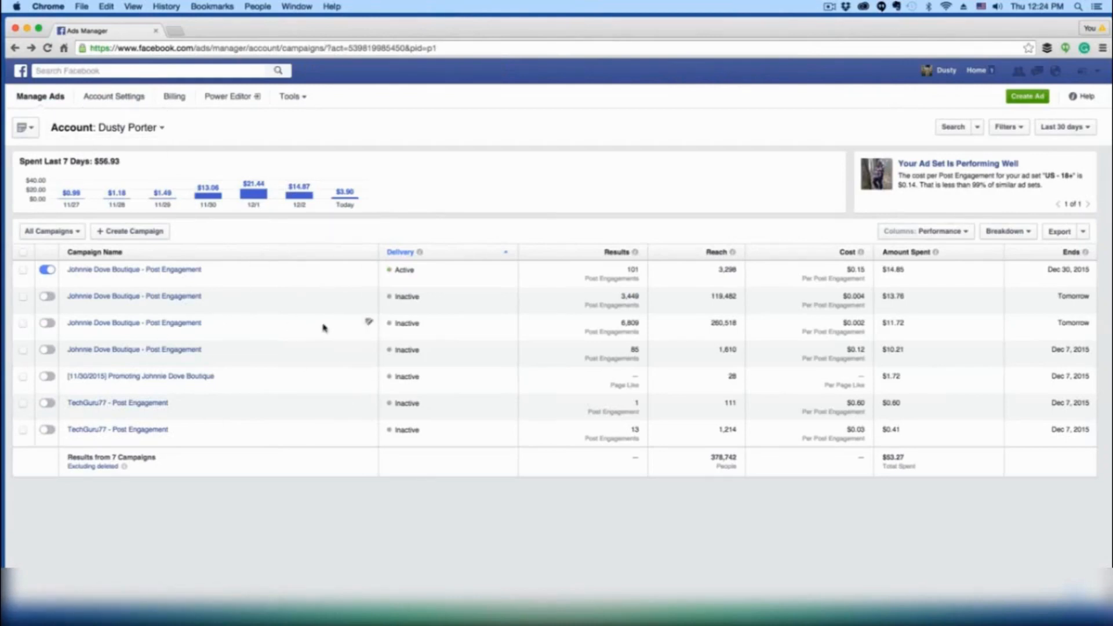
left_click(231, 97)
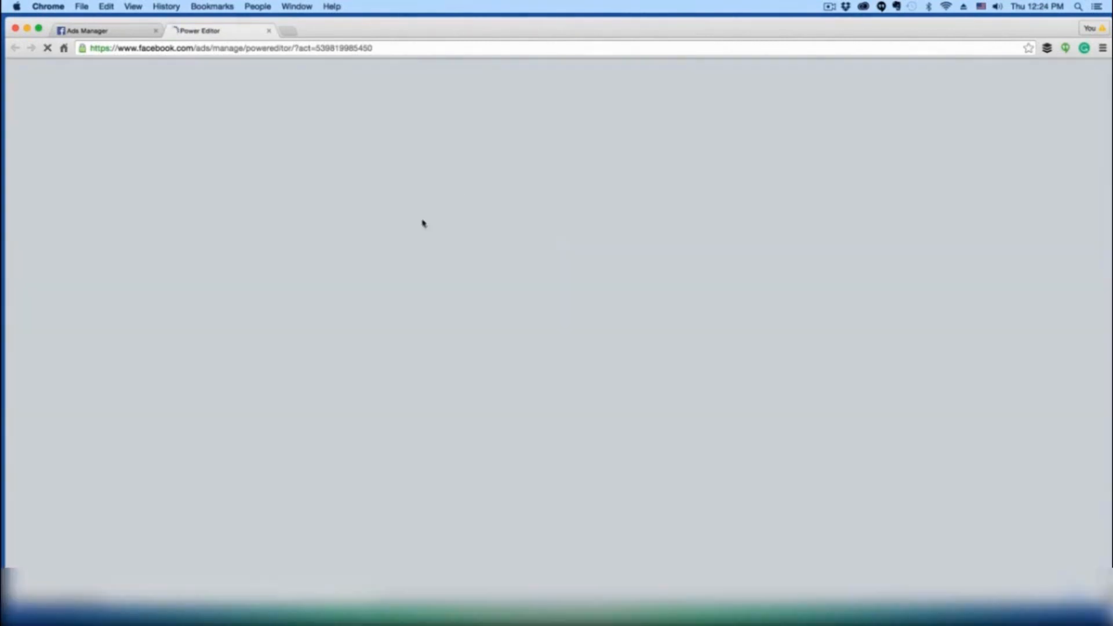
left_click(101, 31)
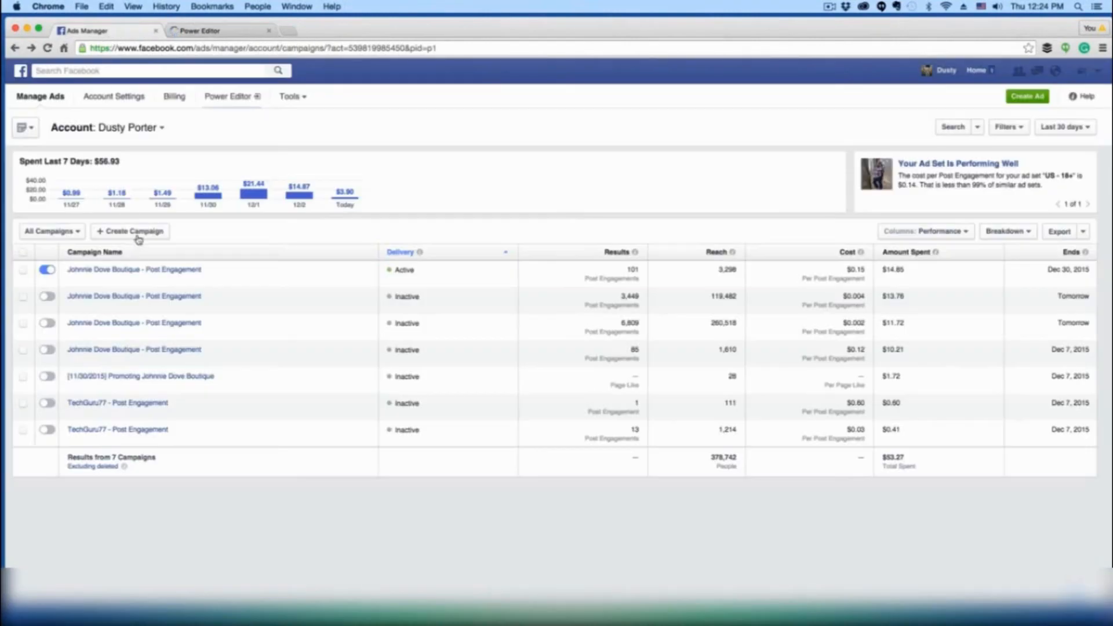